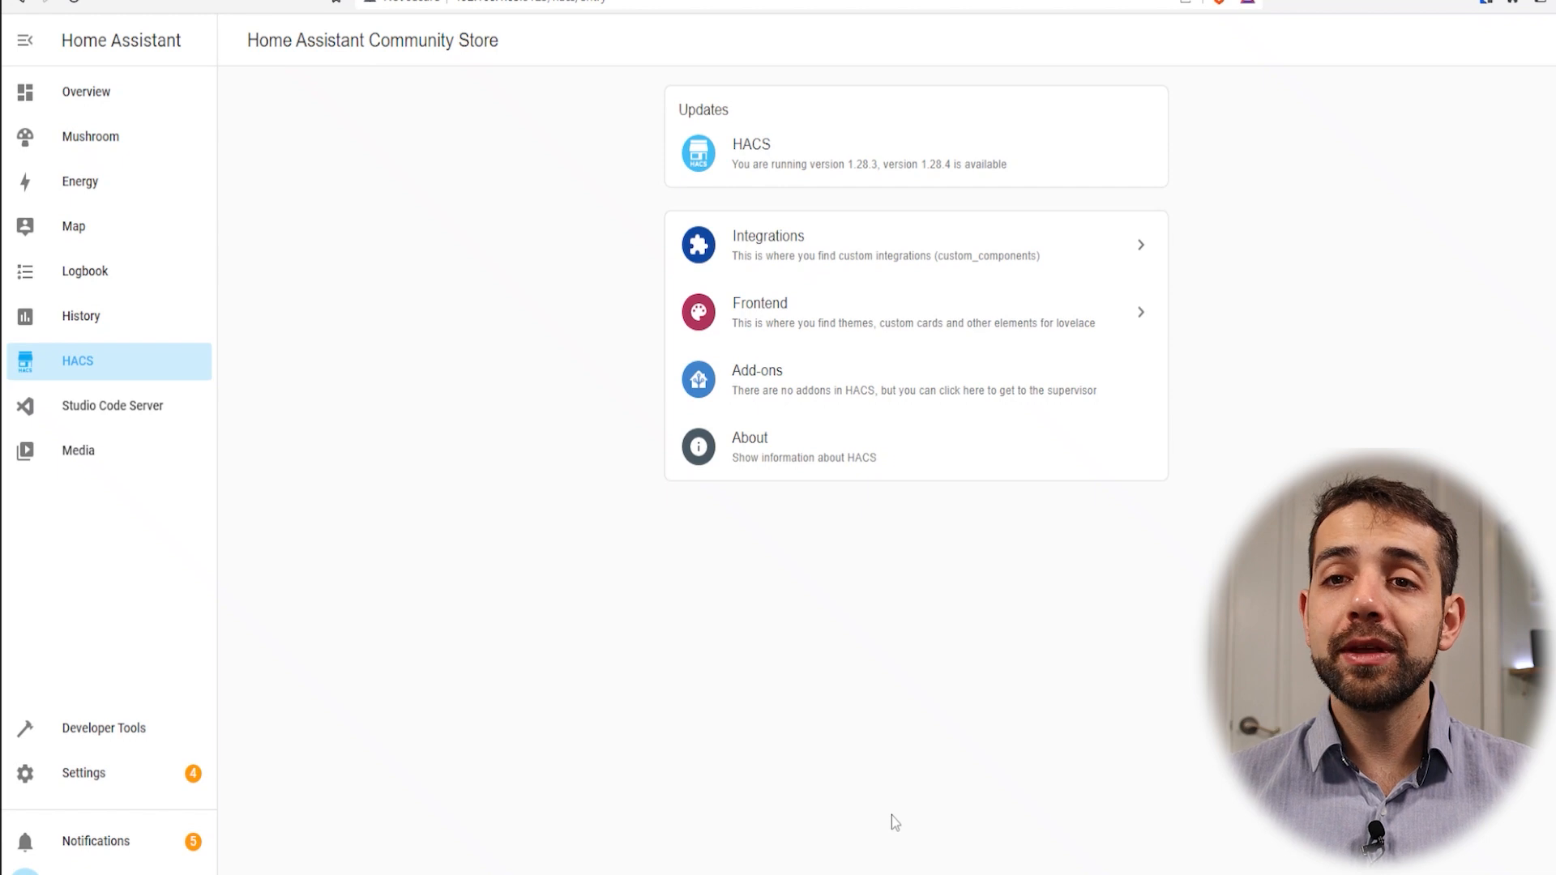
Browse the official and community add-ons available in the Home Assistant add-on store.
left_click(120, 779)
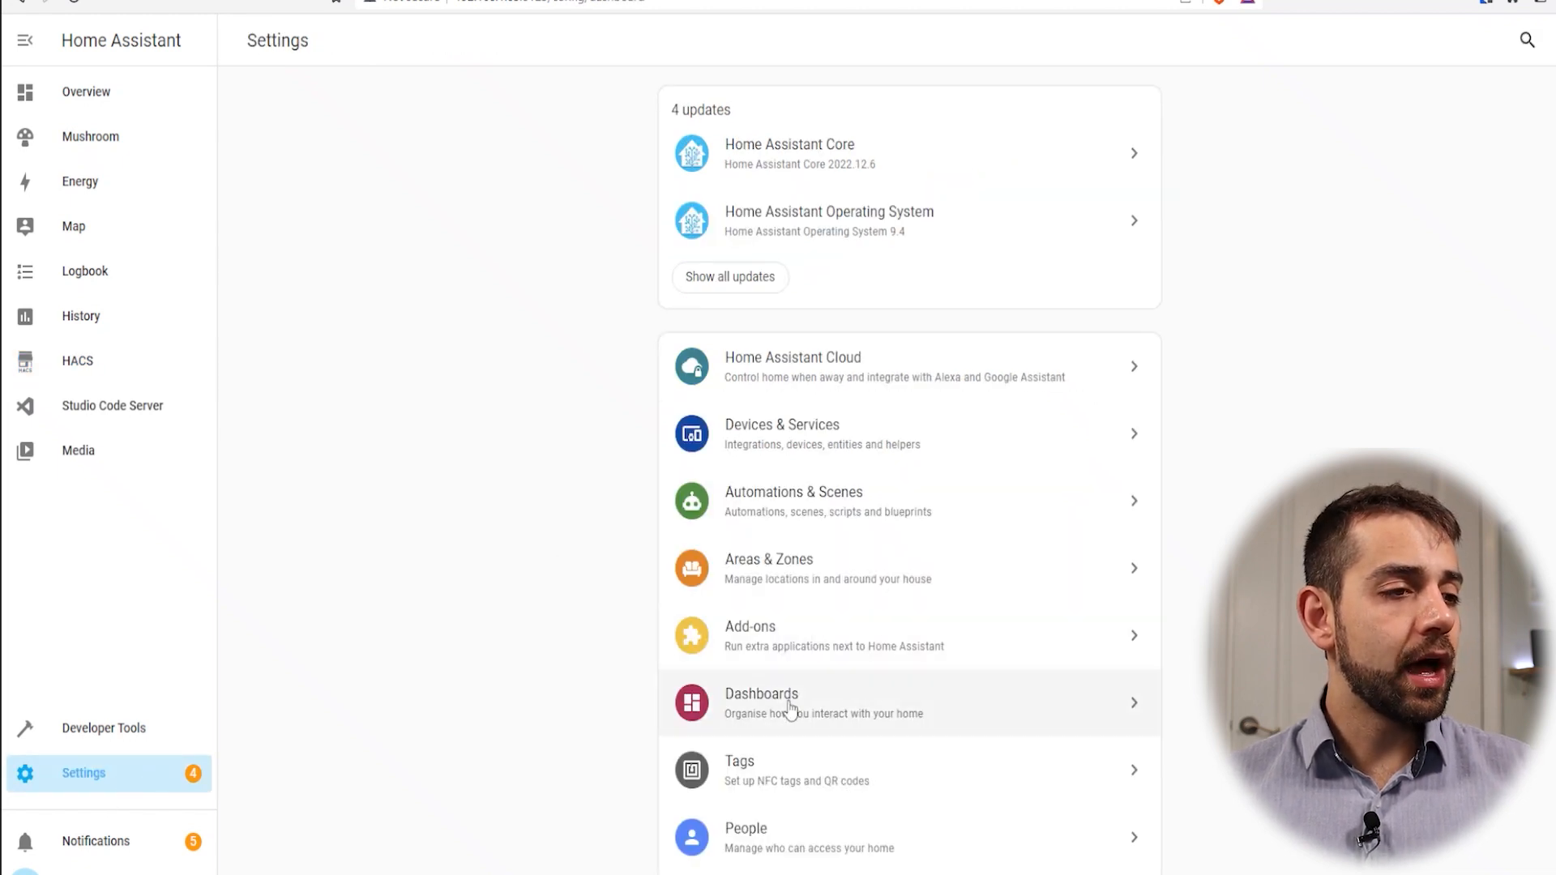
left_click(791, 633)
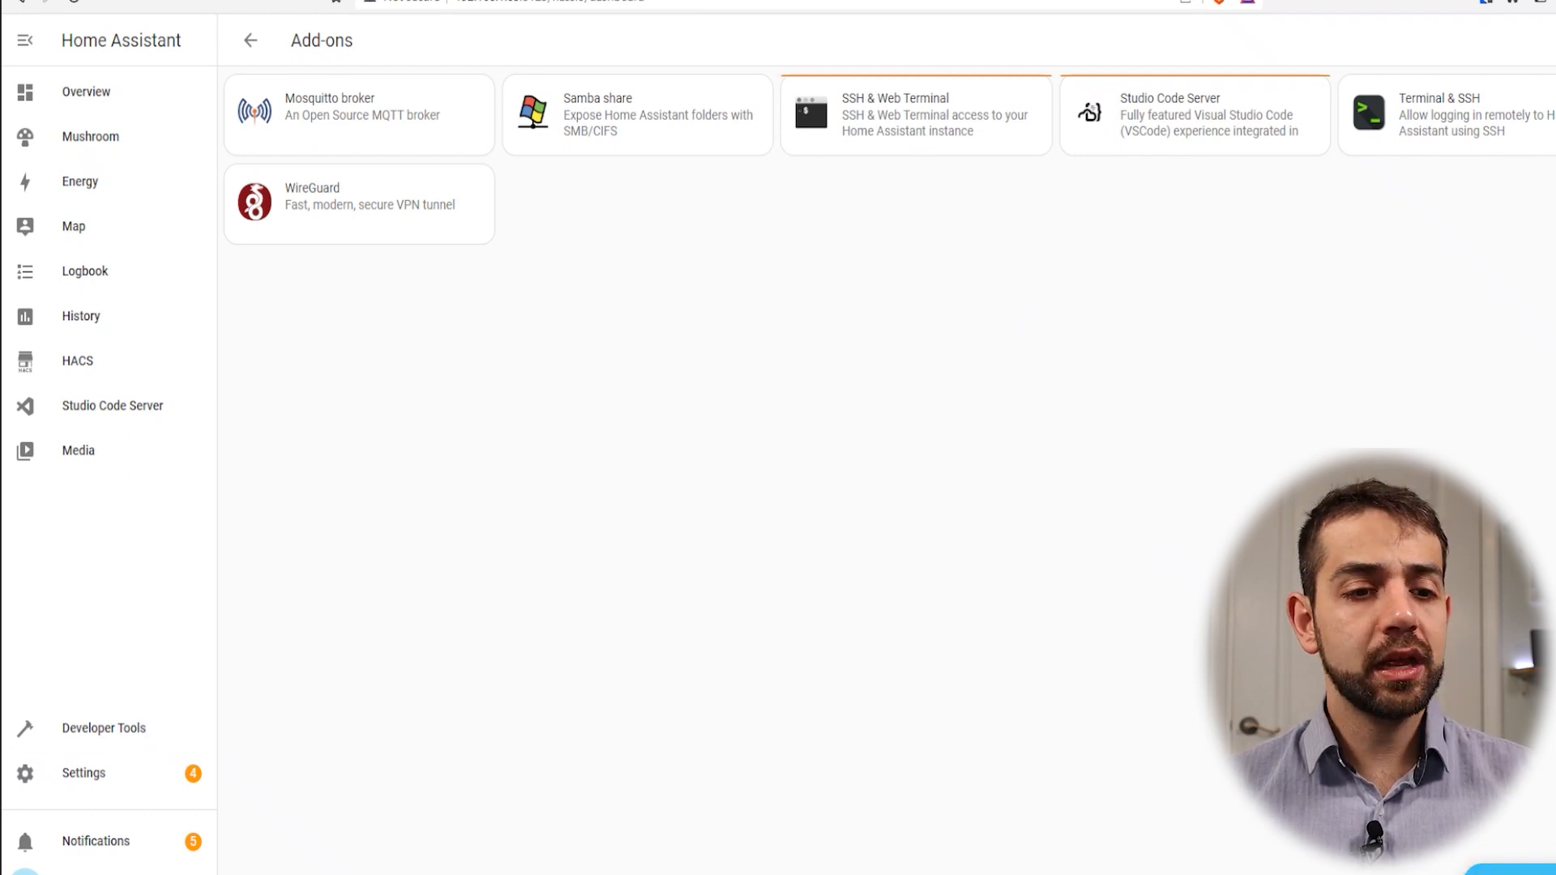
left_click(1510, 870)
scroll(335, 216, "down", 7)
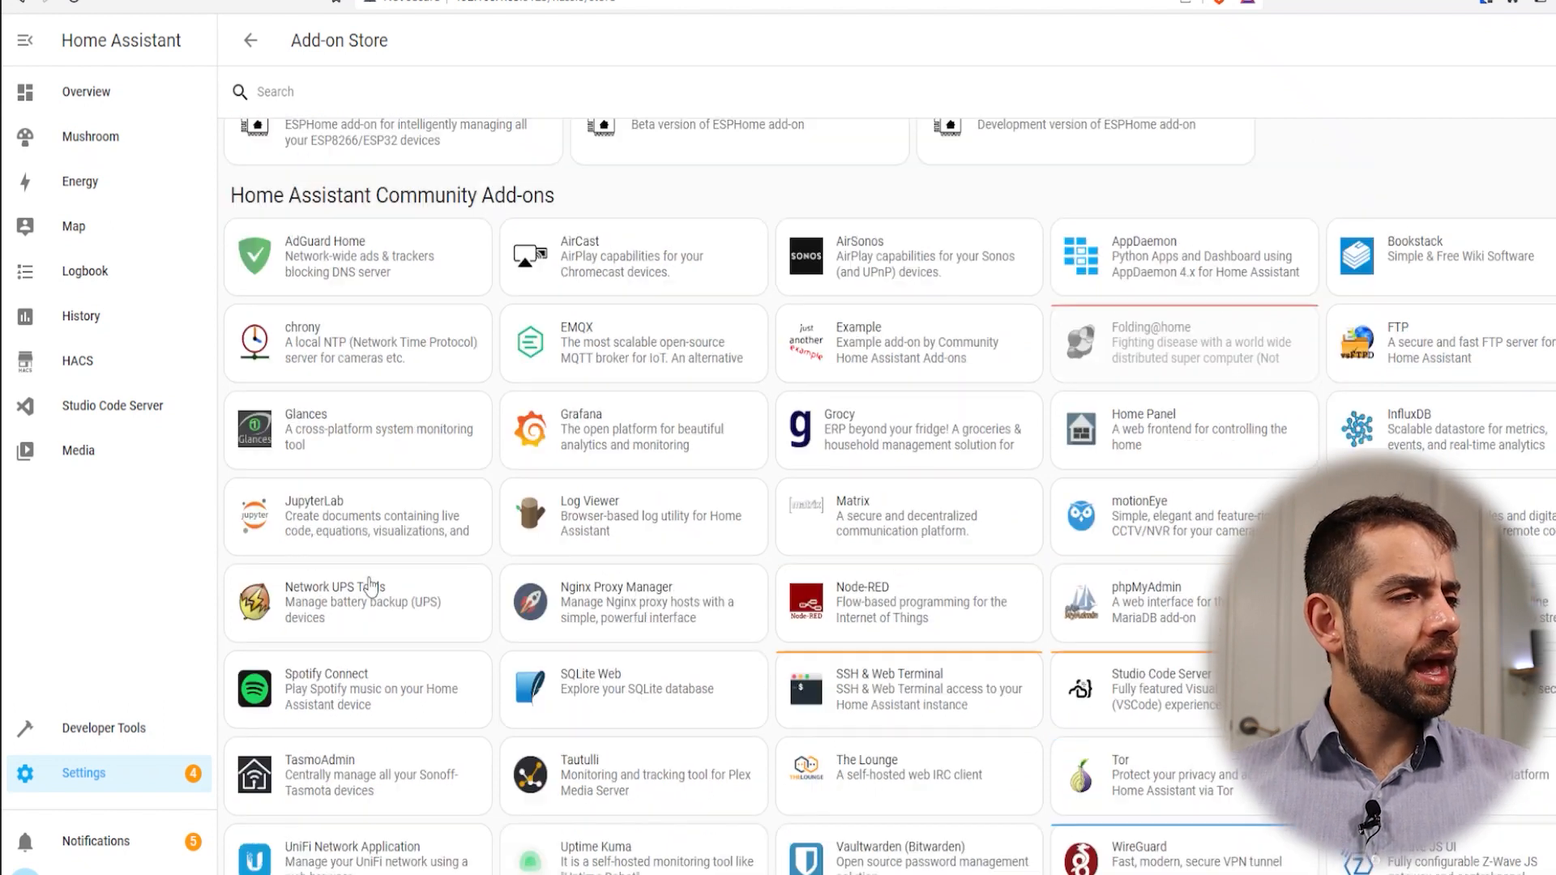
scroll(371, 586, "up", 8)
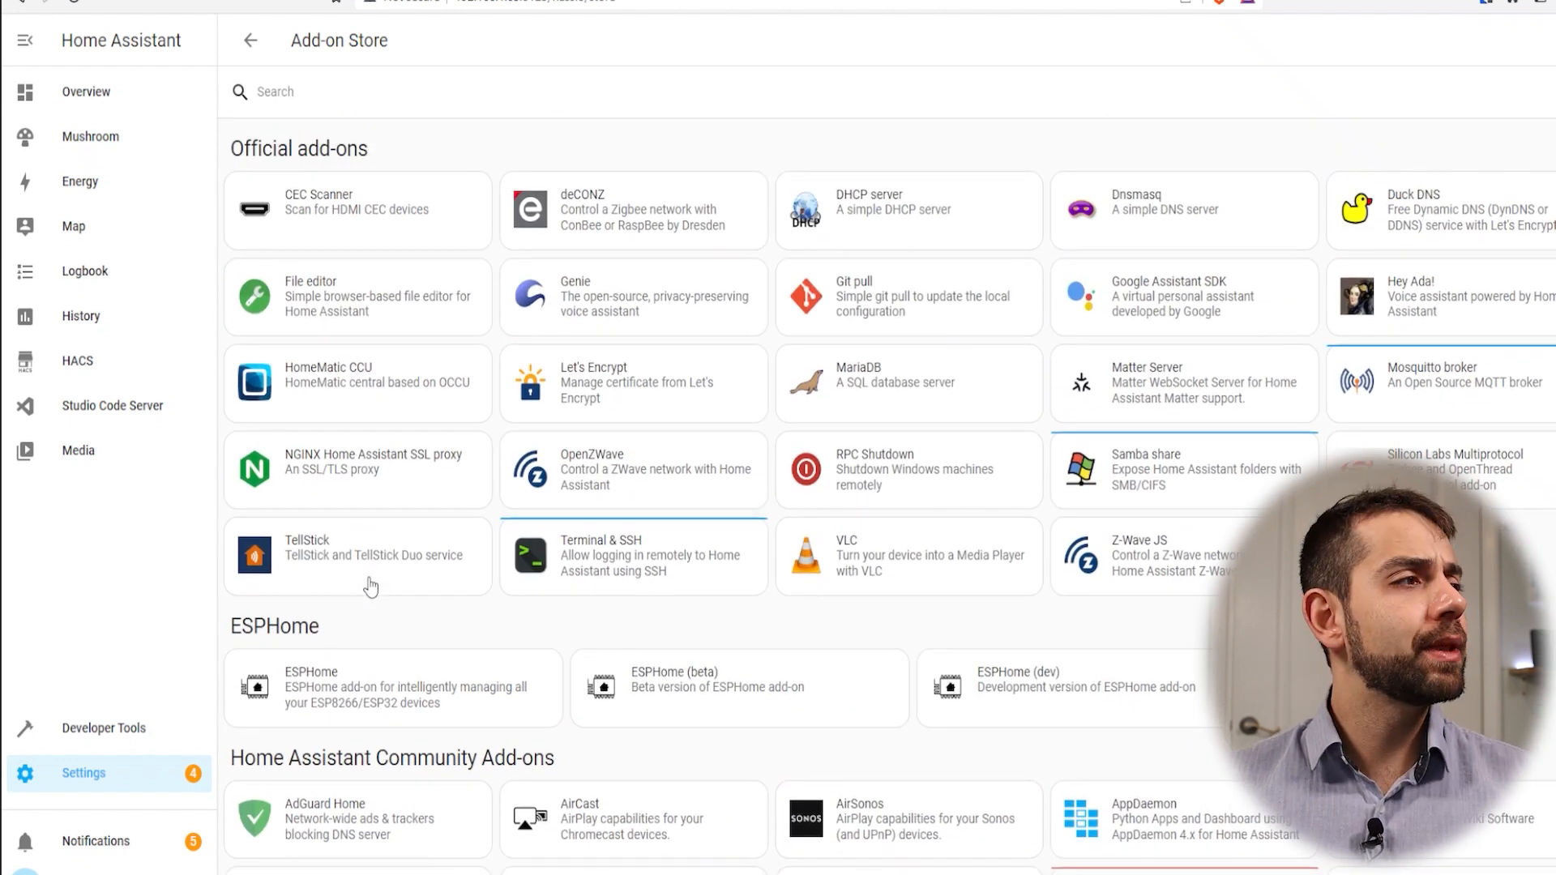
View the version details and useful links in the HACS About information and close it.
left_click(71, 365)
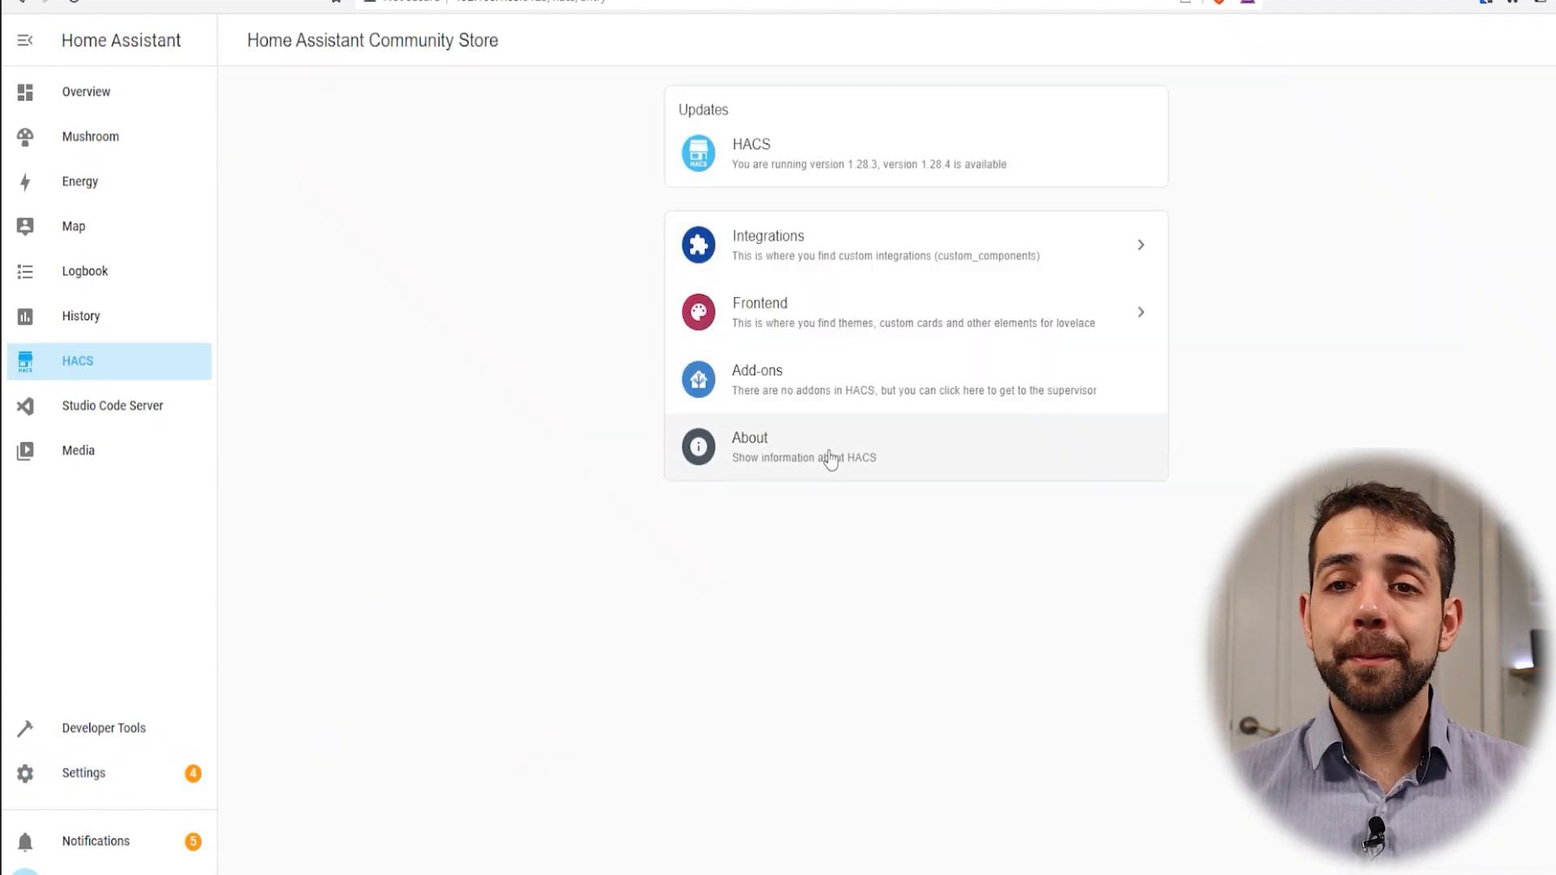
left_click(830, 460)
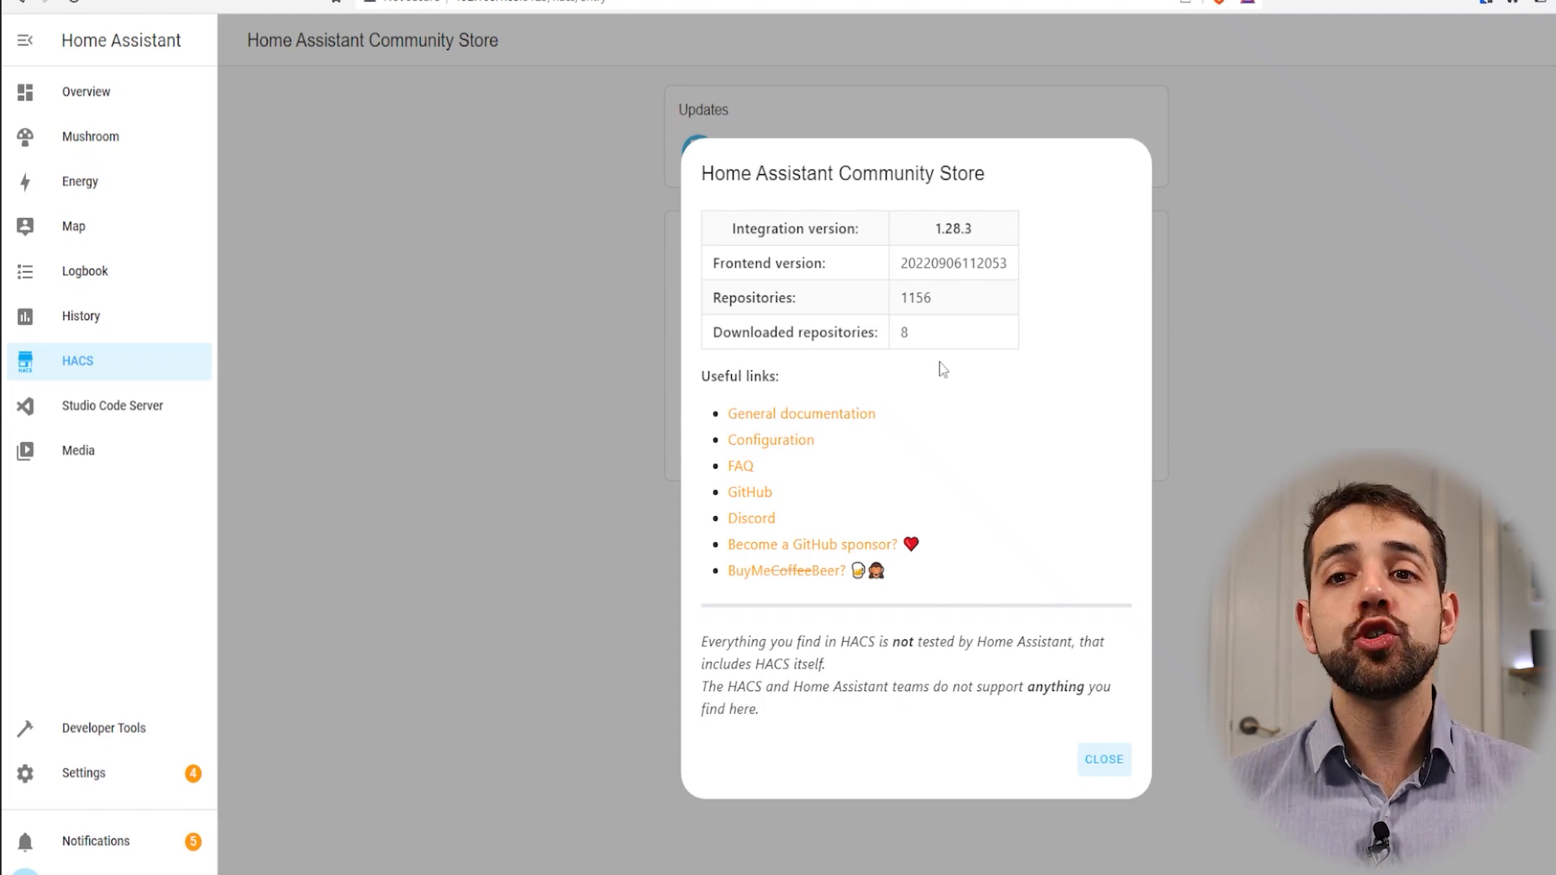
left_click(1104, 759)
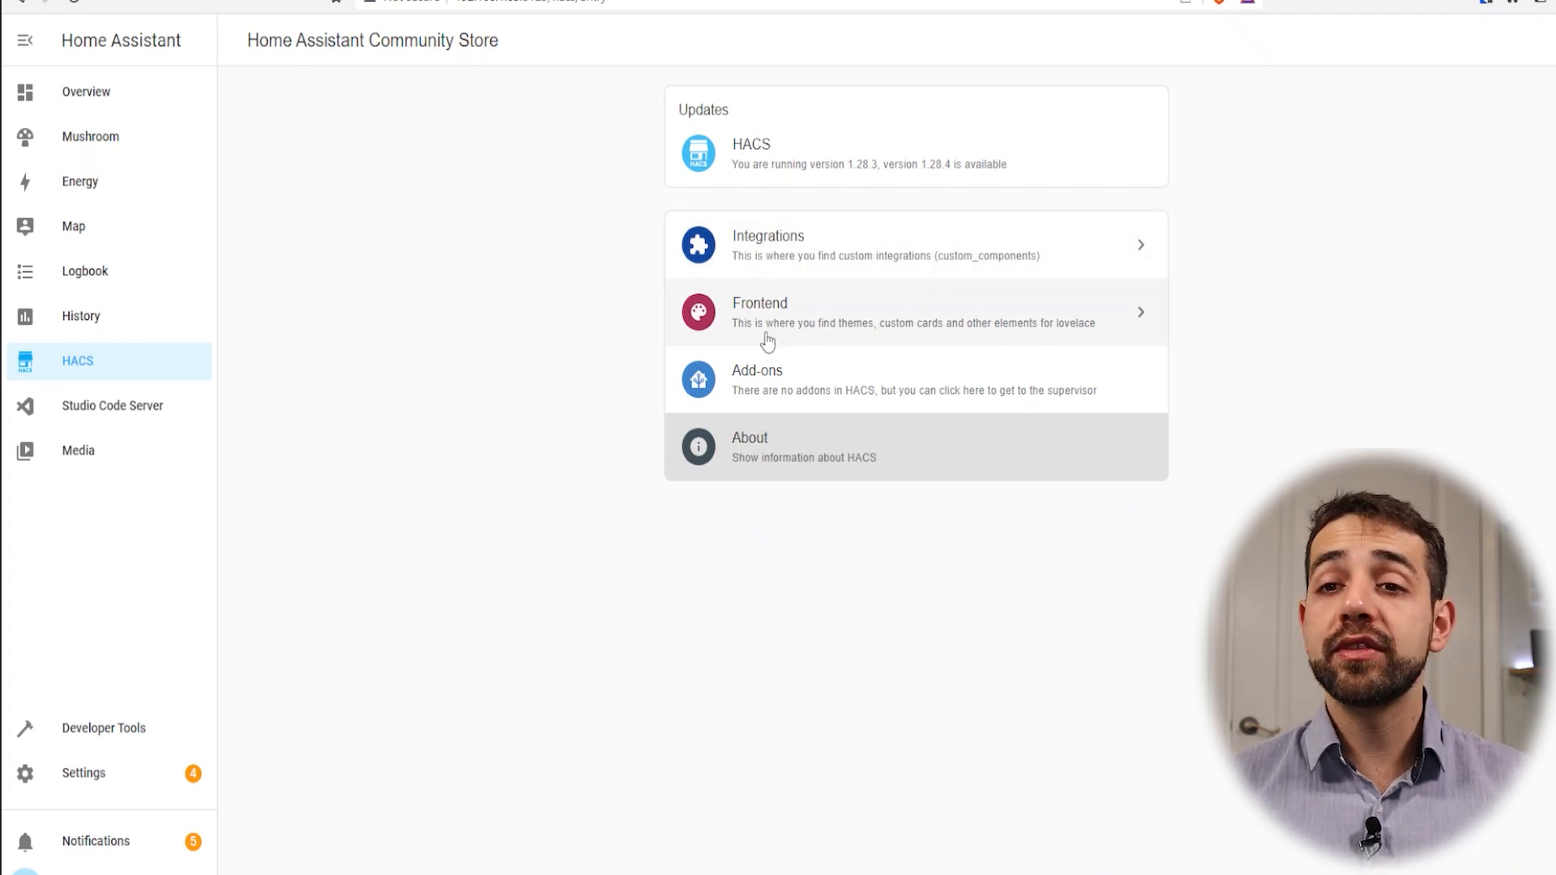
In the HACS frontend section, search the repositories to add for "iOS Themes - Dark Mode and Light Mode" and open its page.
left_click(849, 249)
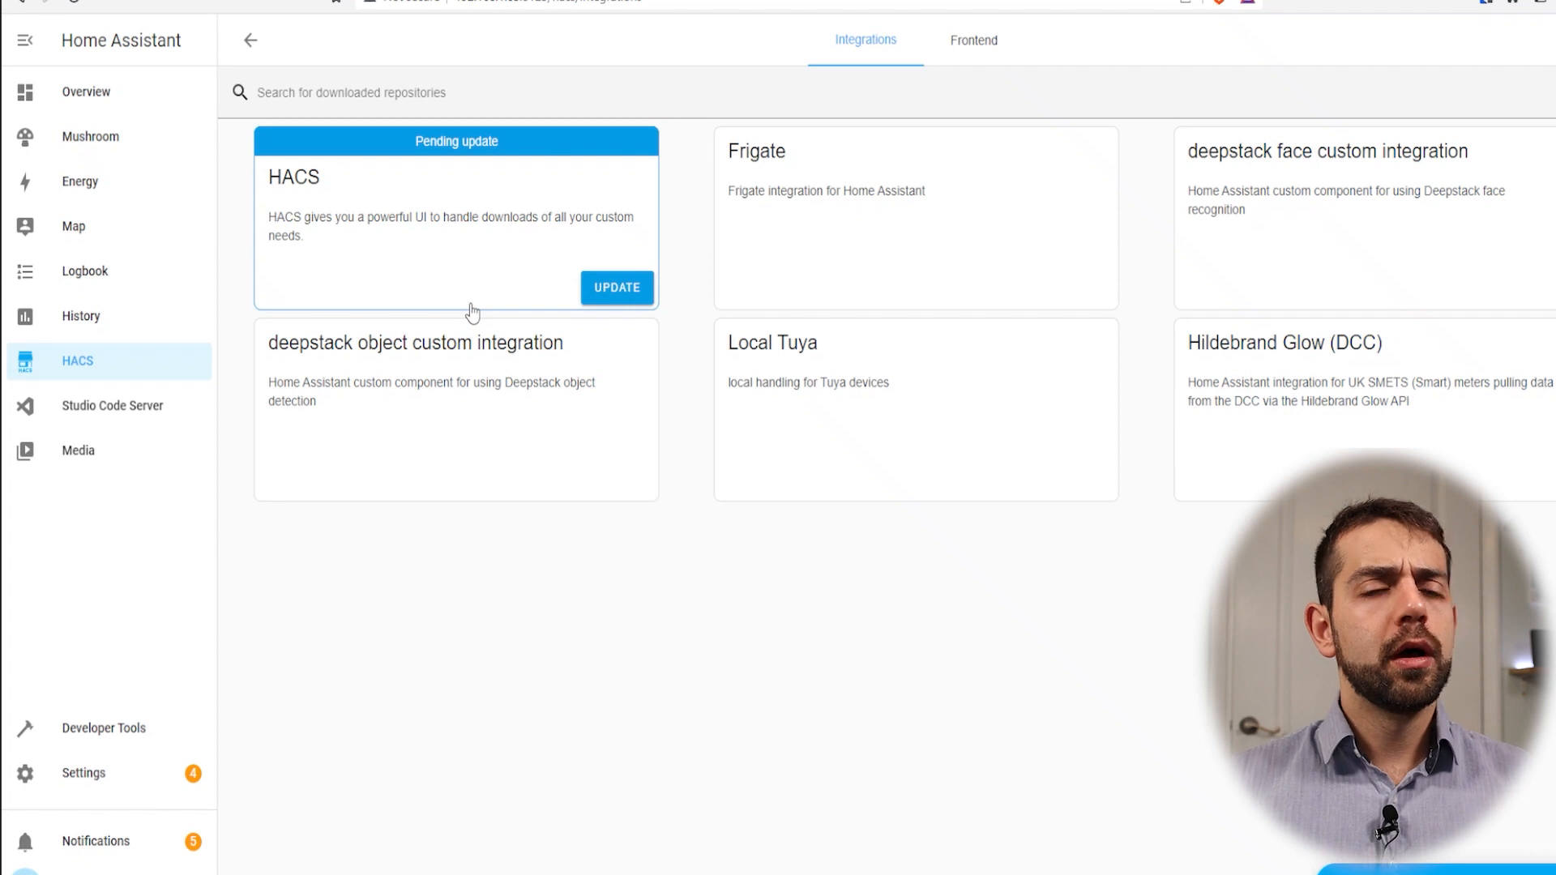
left_click(969, 60)
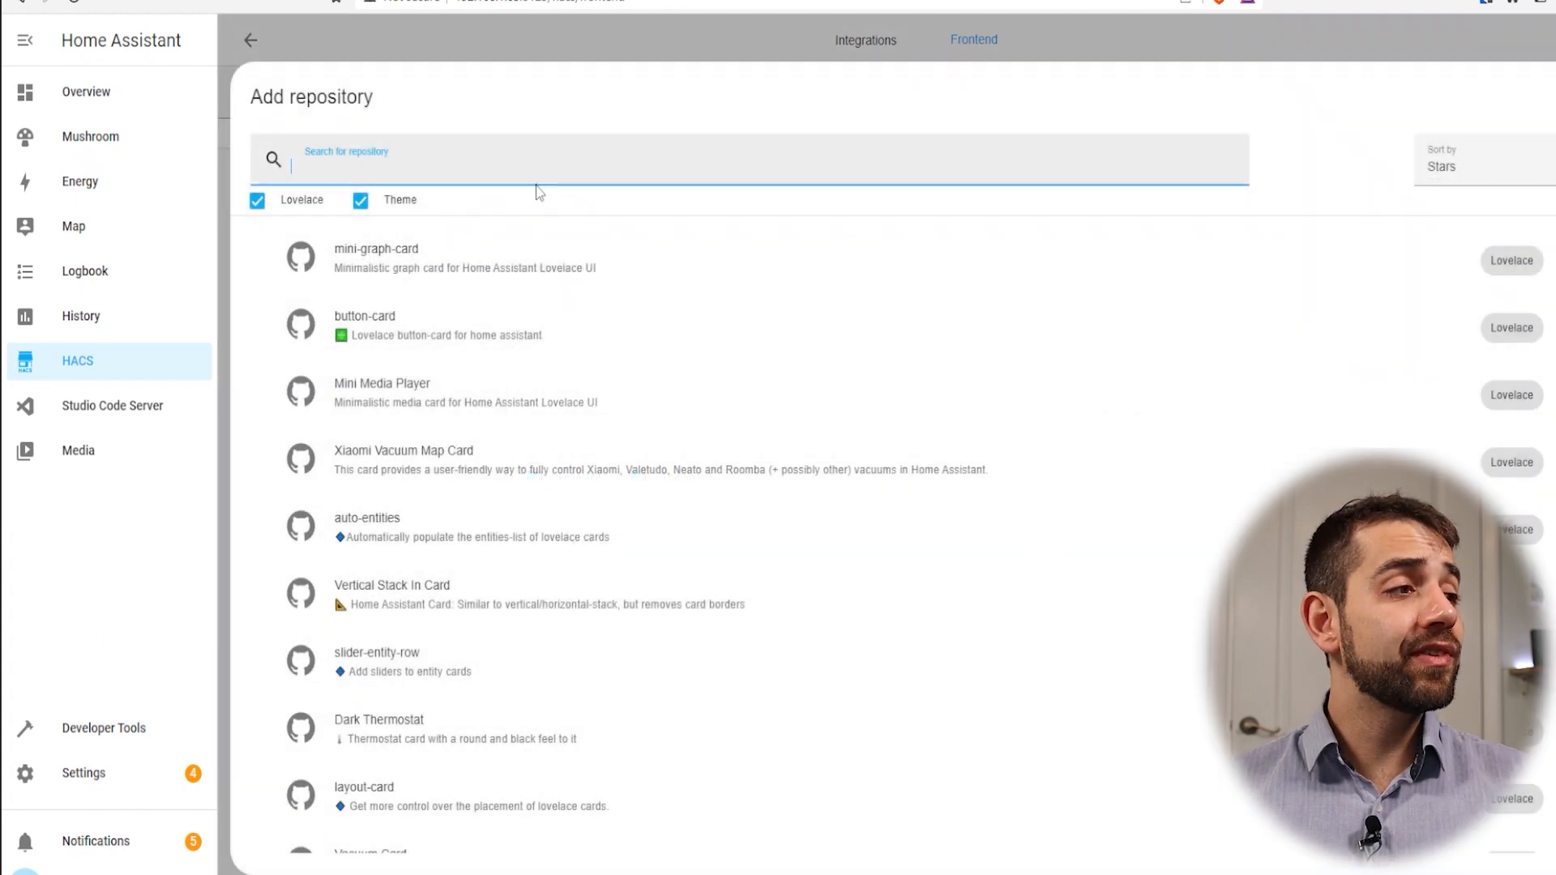
scroll(497, 347, "down", 15)
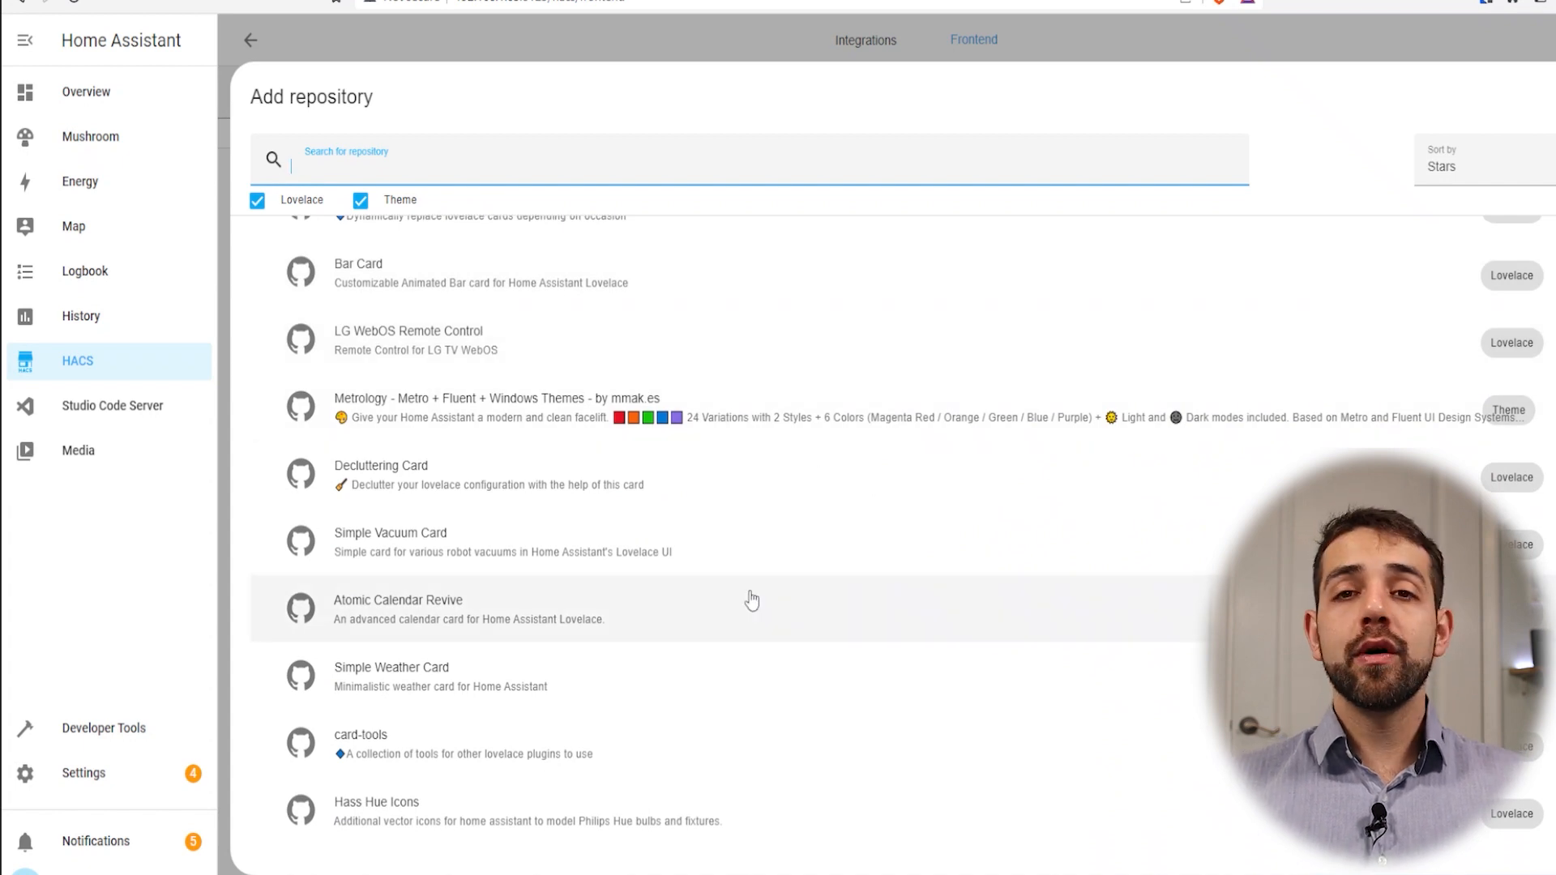
scroll(608, 549, "down", 2)
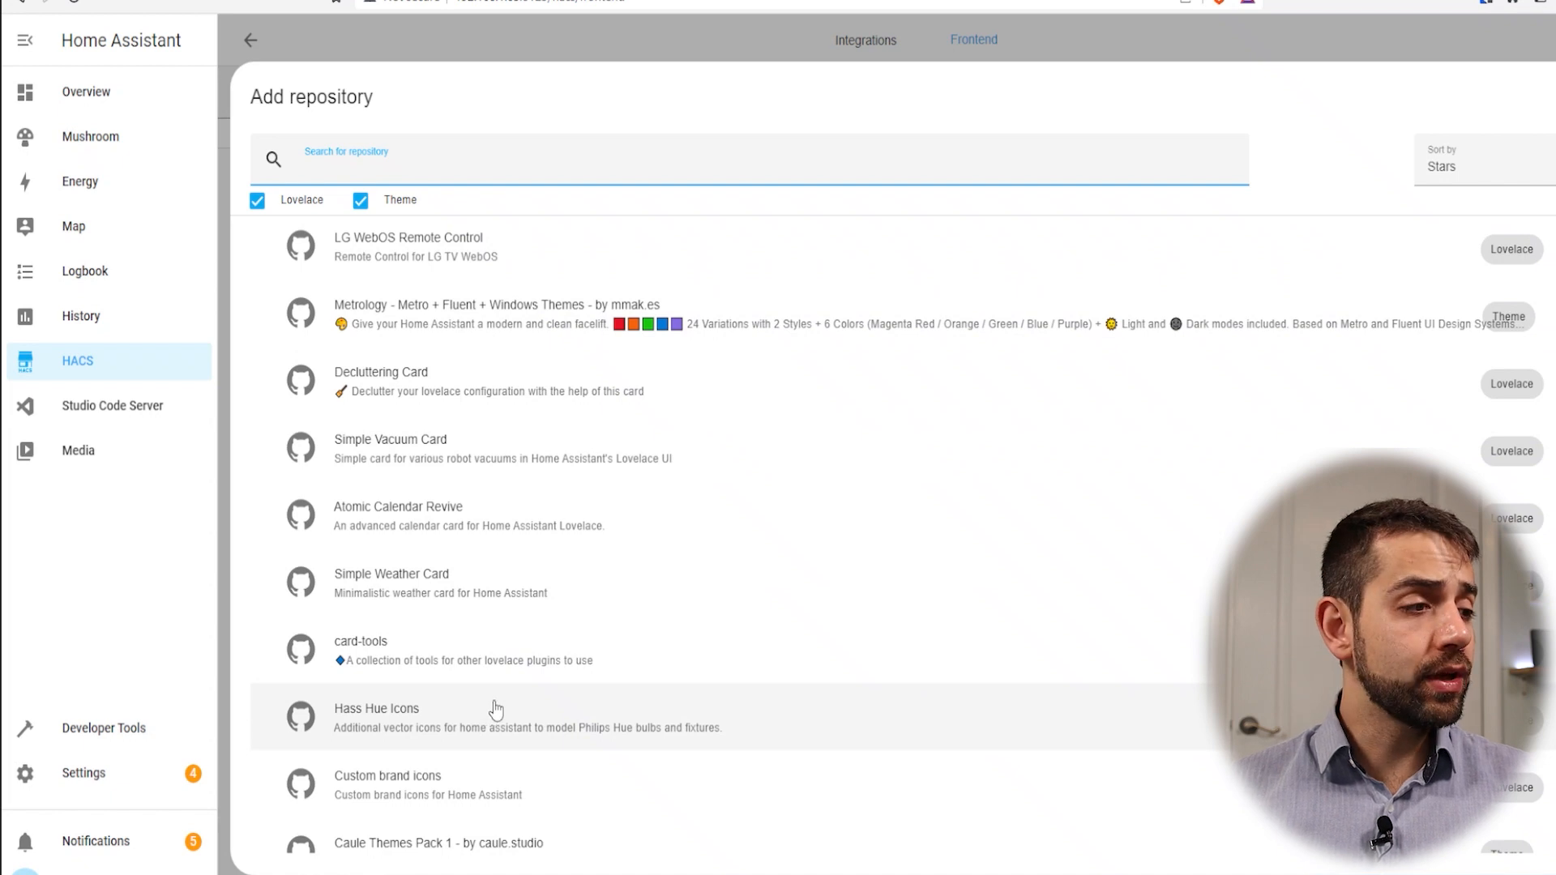
scroll(445, 629, "down", 4)
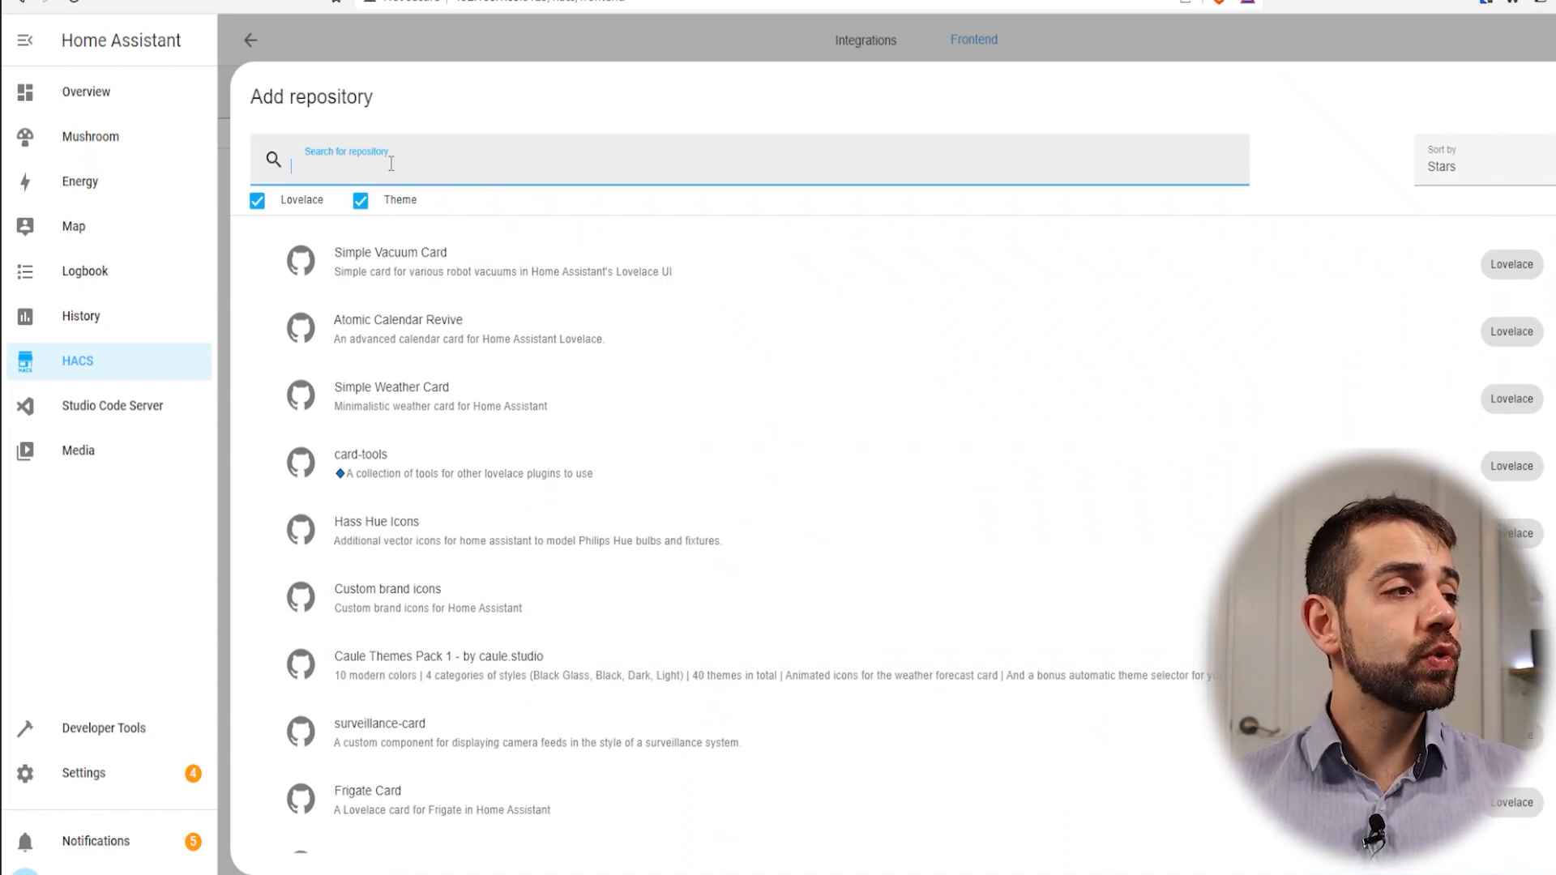
type("iOS Themes - Dark Mode and Light Mode")
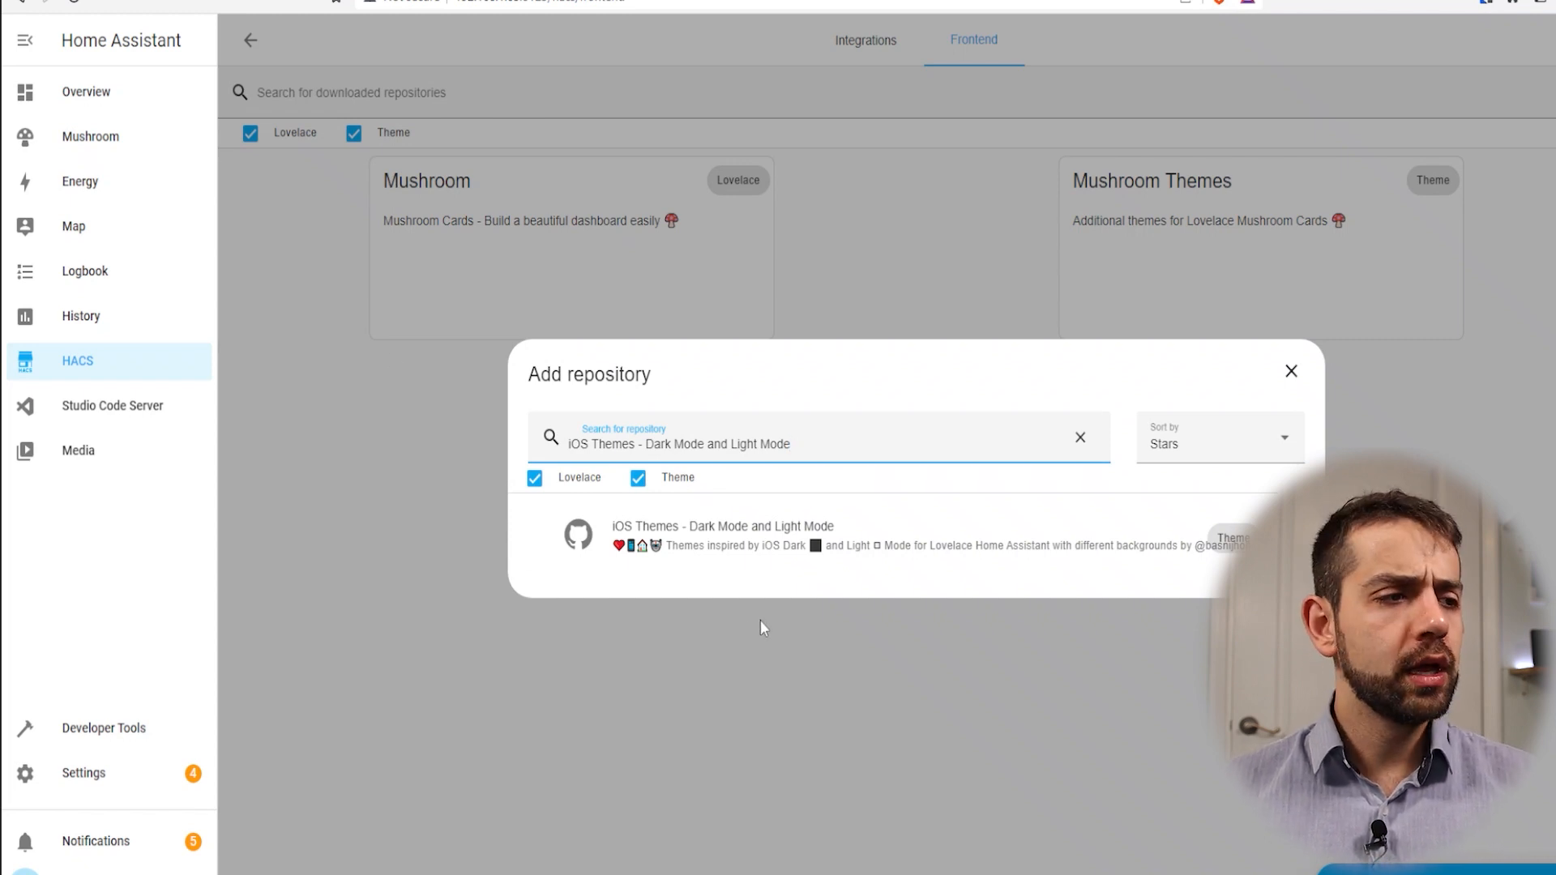
left_click(748, 542)
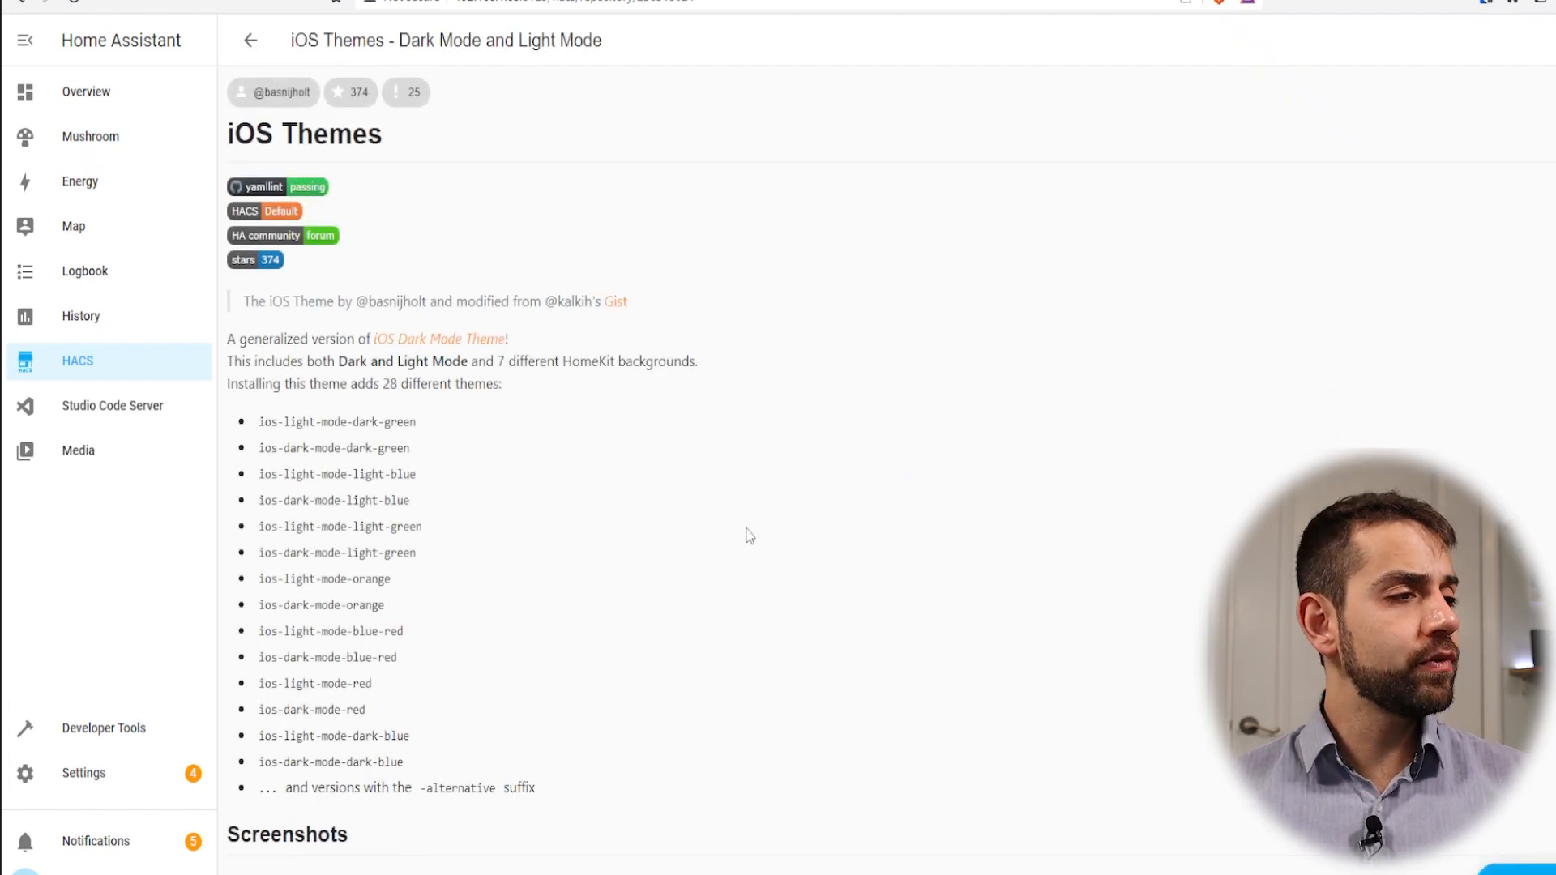
Examine the iOS Themes page, including its description, list of included themes and dashboard screenshots.
left_click_drag(408, 379, 702, 362)
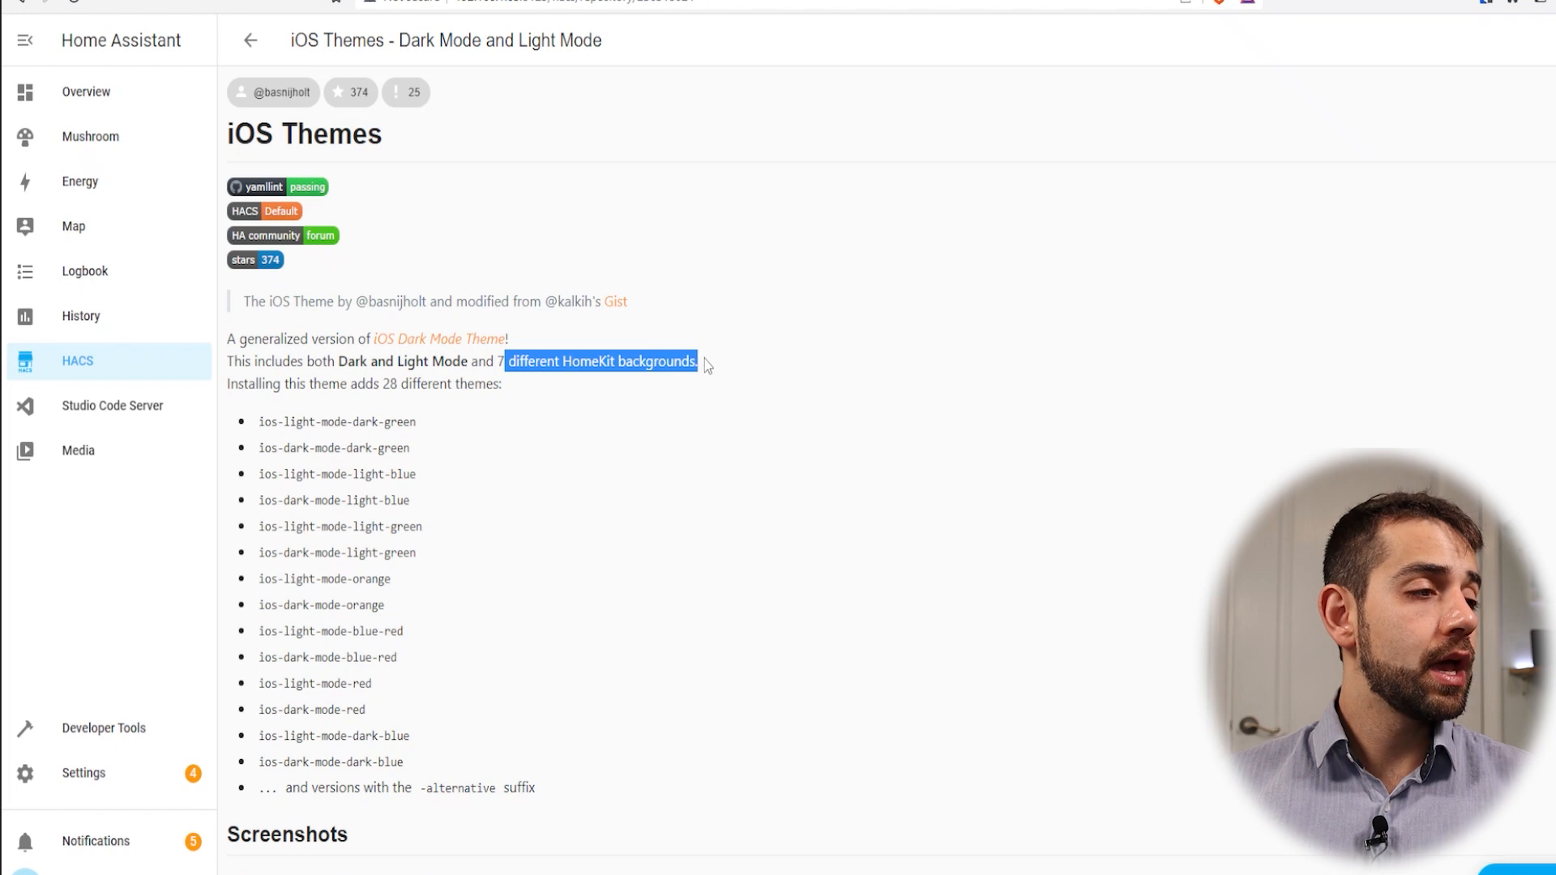
scroll(704, 358, "down", 1)
left_click_drag(282, 328, 592, 678)
scroll(641, 663, "down", 5)
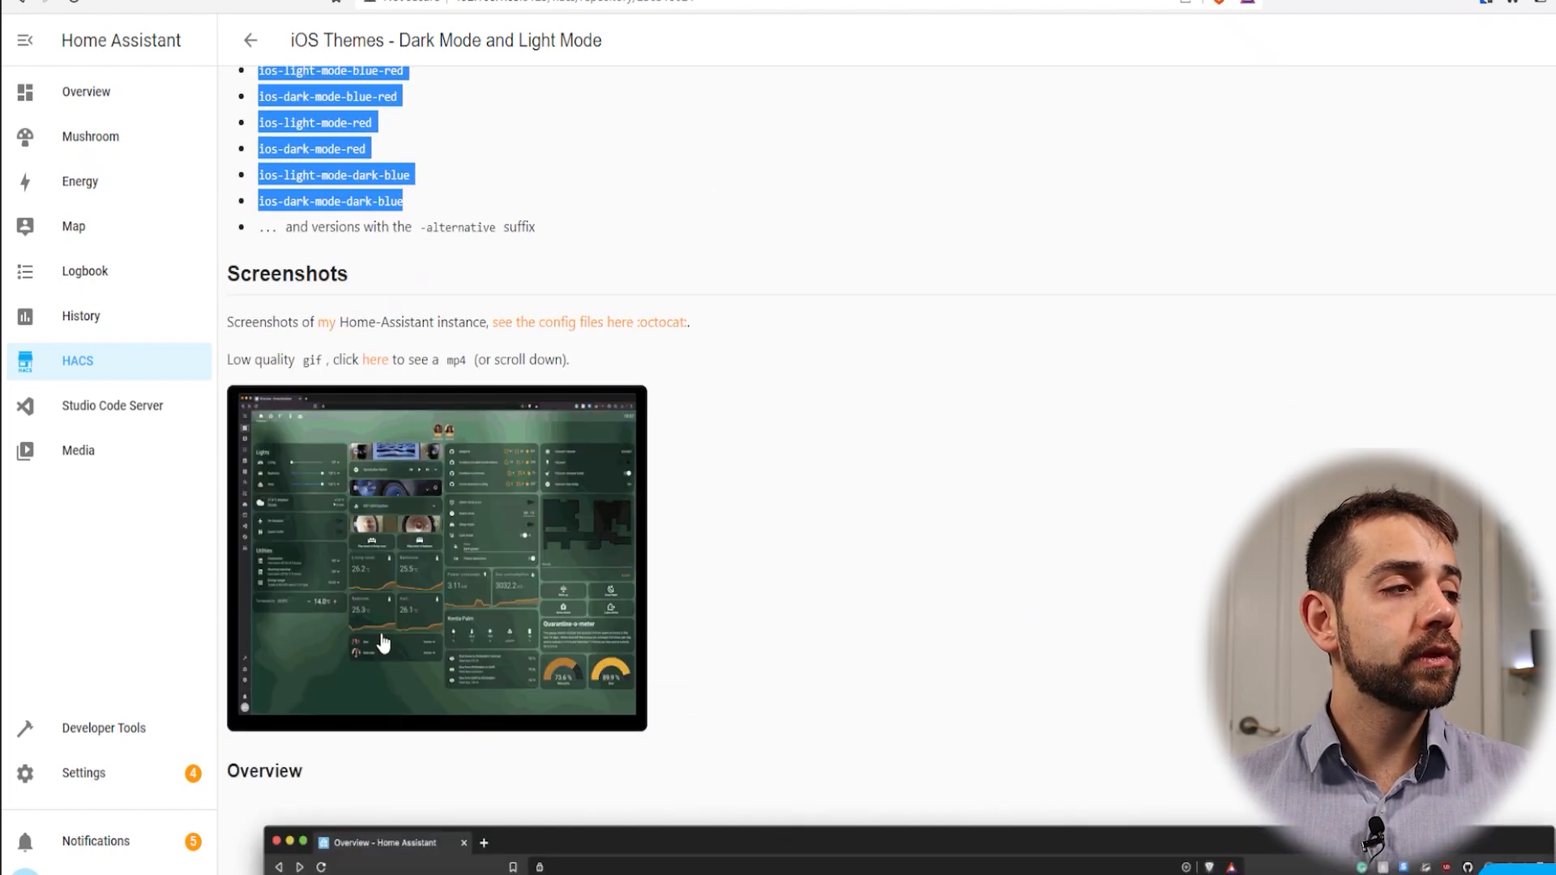
scroll(415, 551, "down", 10)
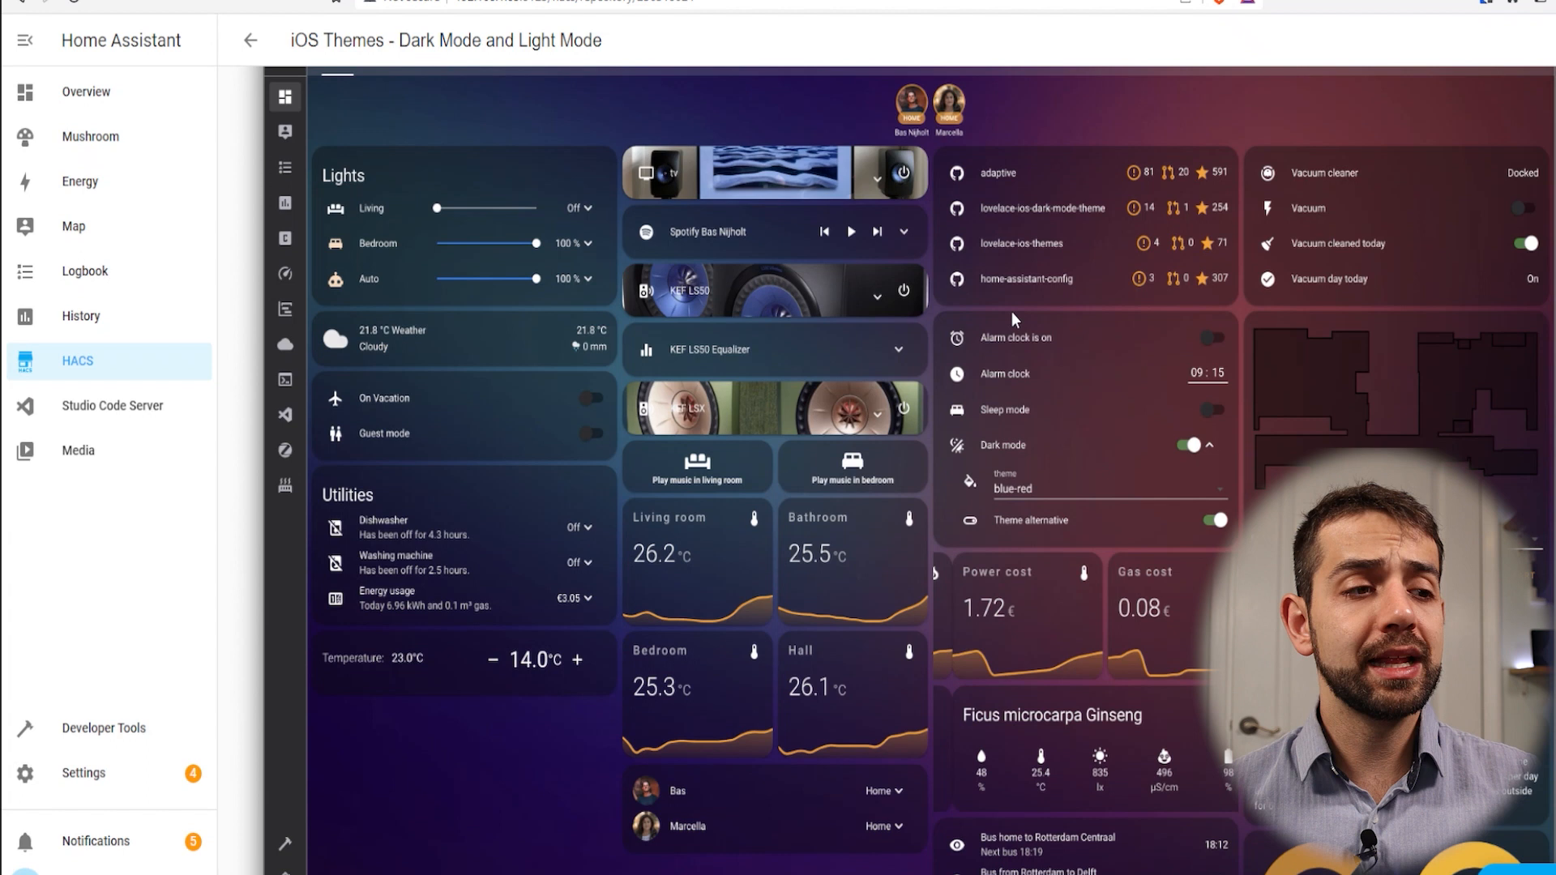
scroll(980, 350, "down", 10)
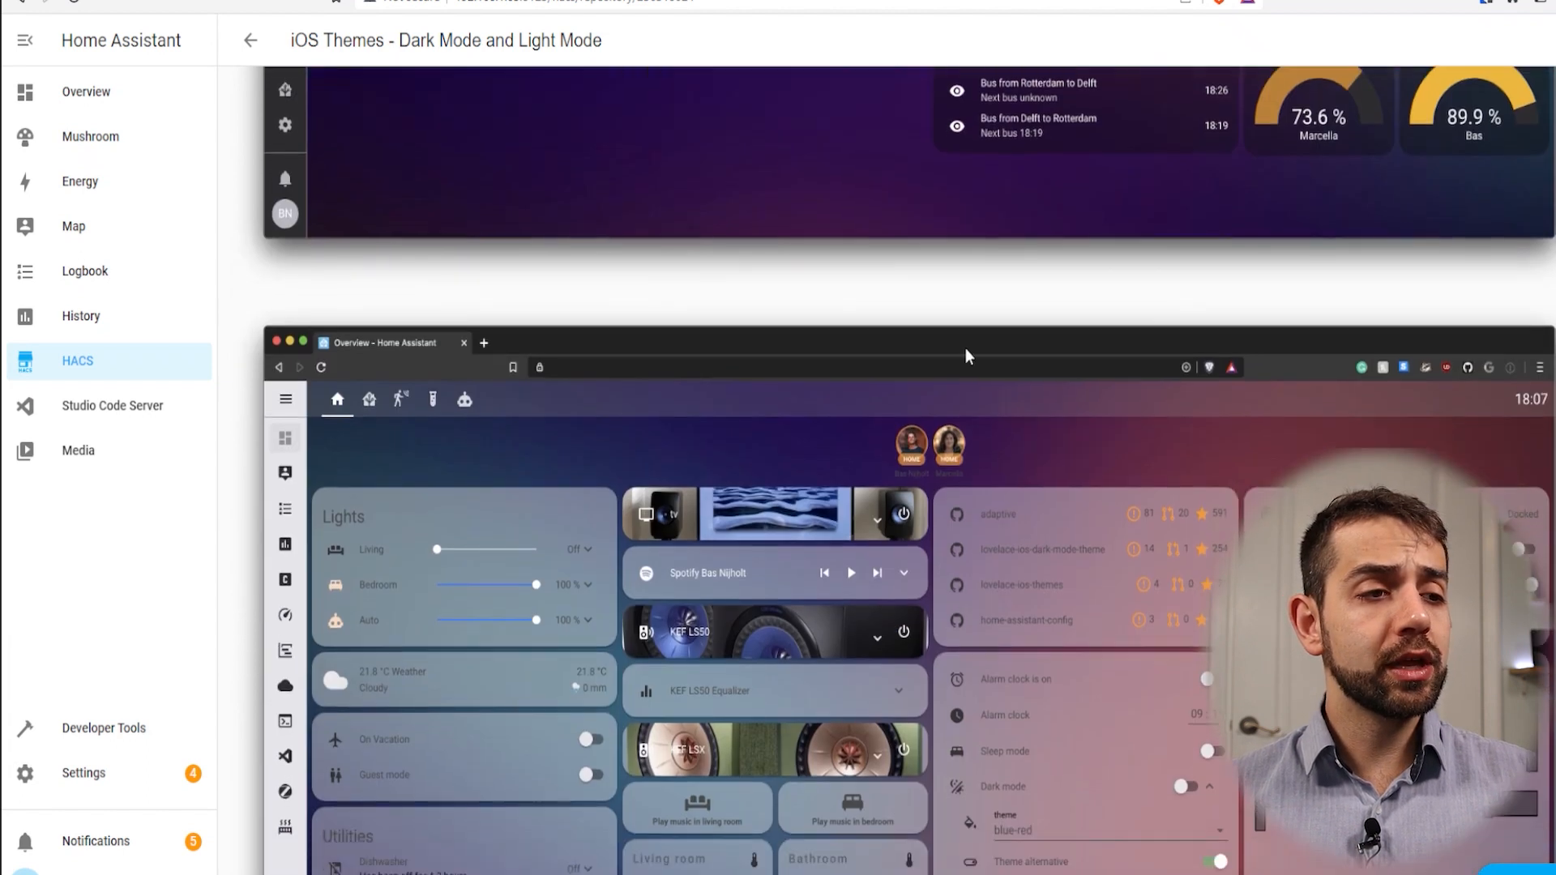
scroll(906, 339, "up", 10)
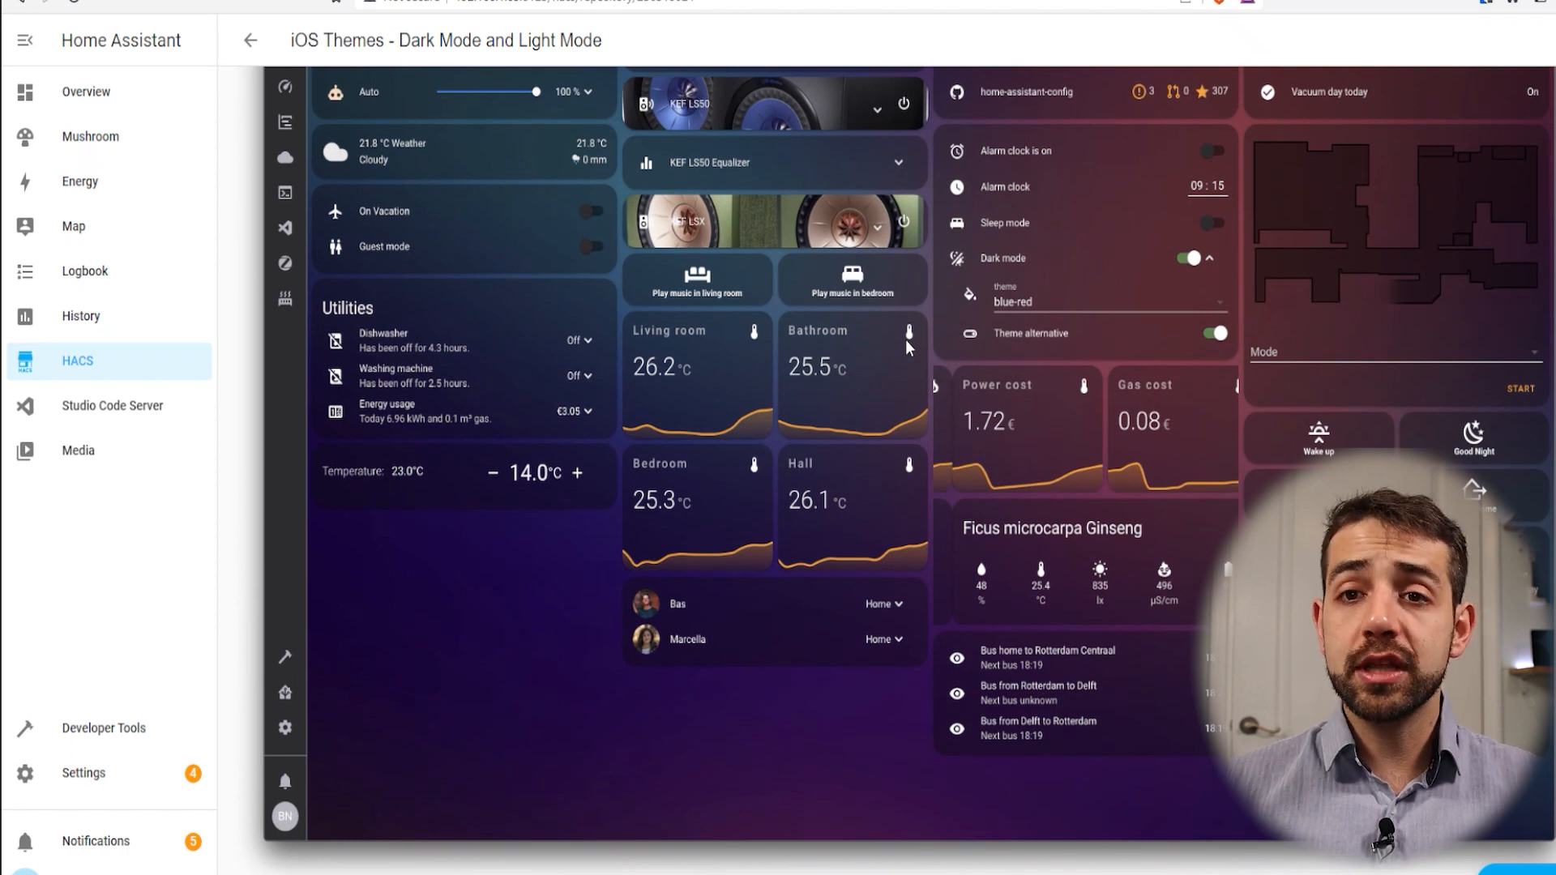
scroll(907, 338, "up", 10)
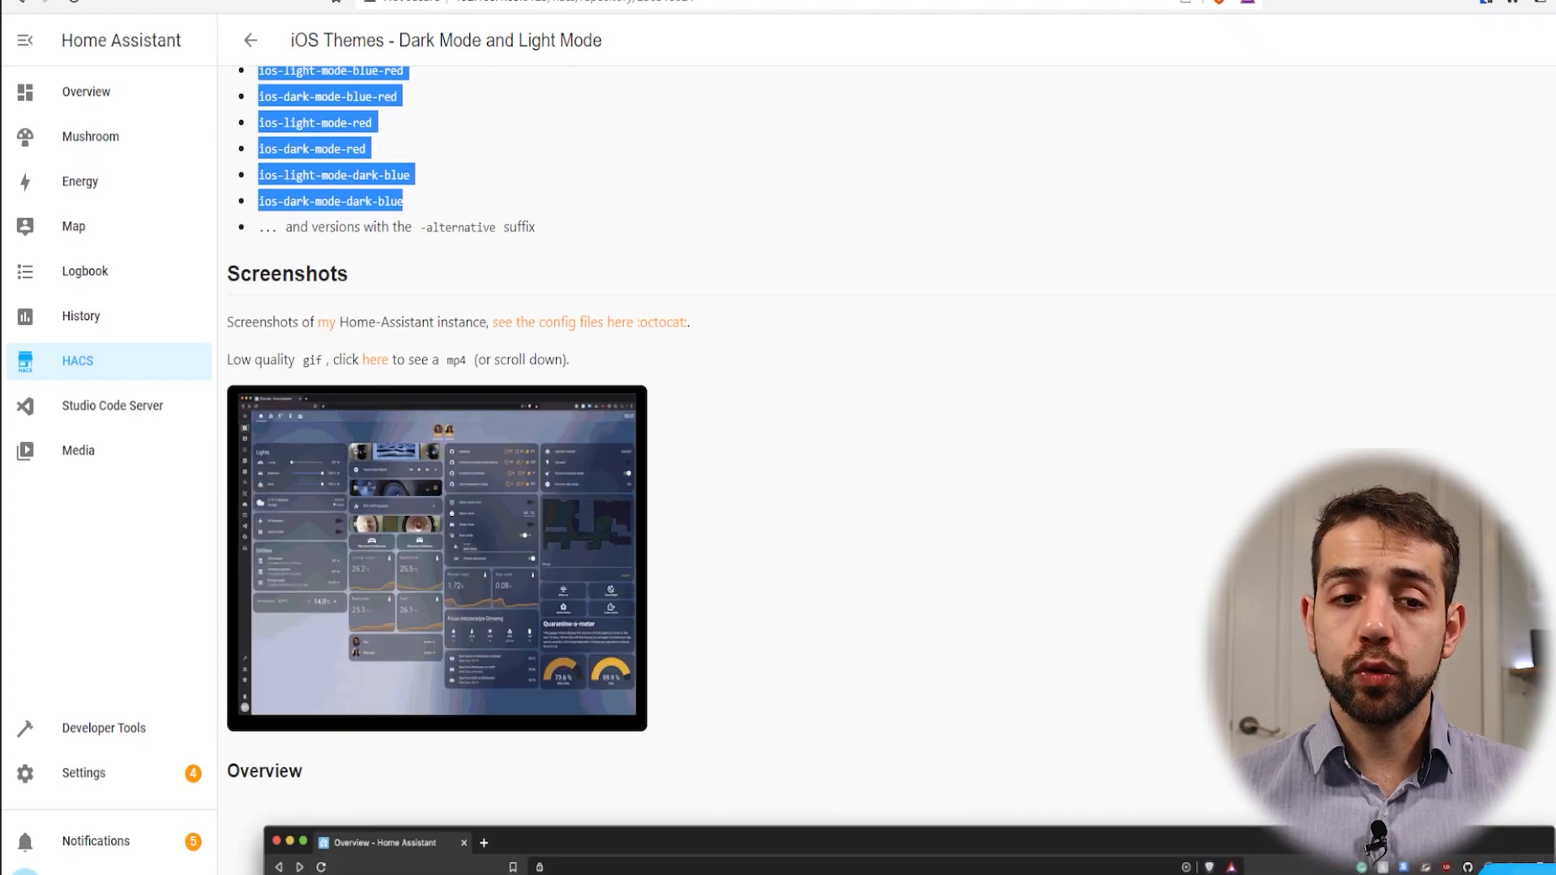
Download the iOS Themes repository and return to the downloaded frontend repositories in HACS.
left_click(1519, 870)
left_click(1131, 596)
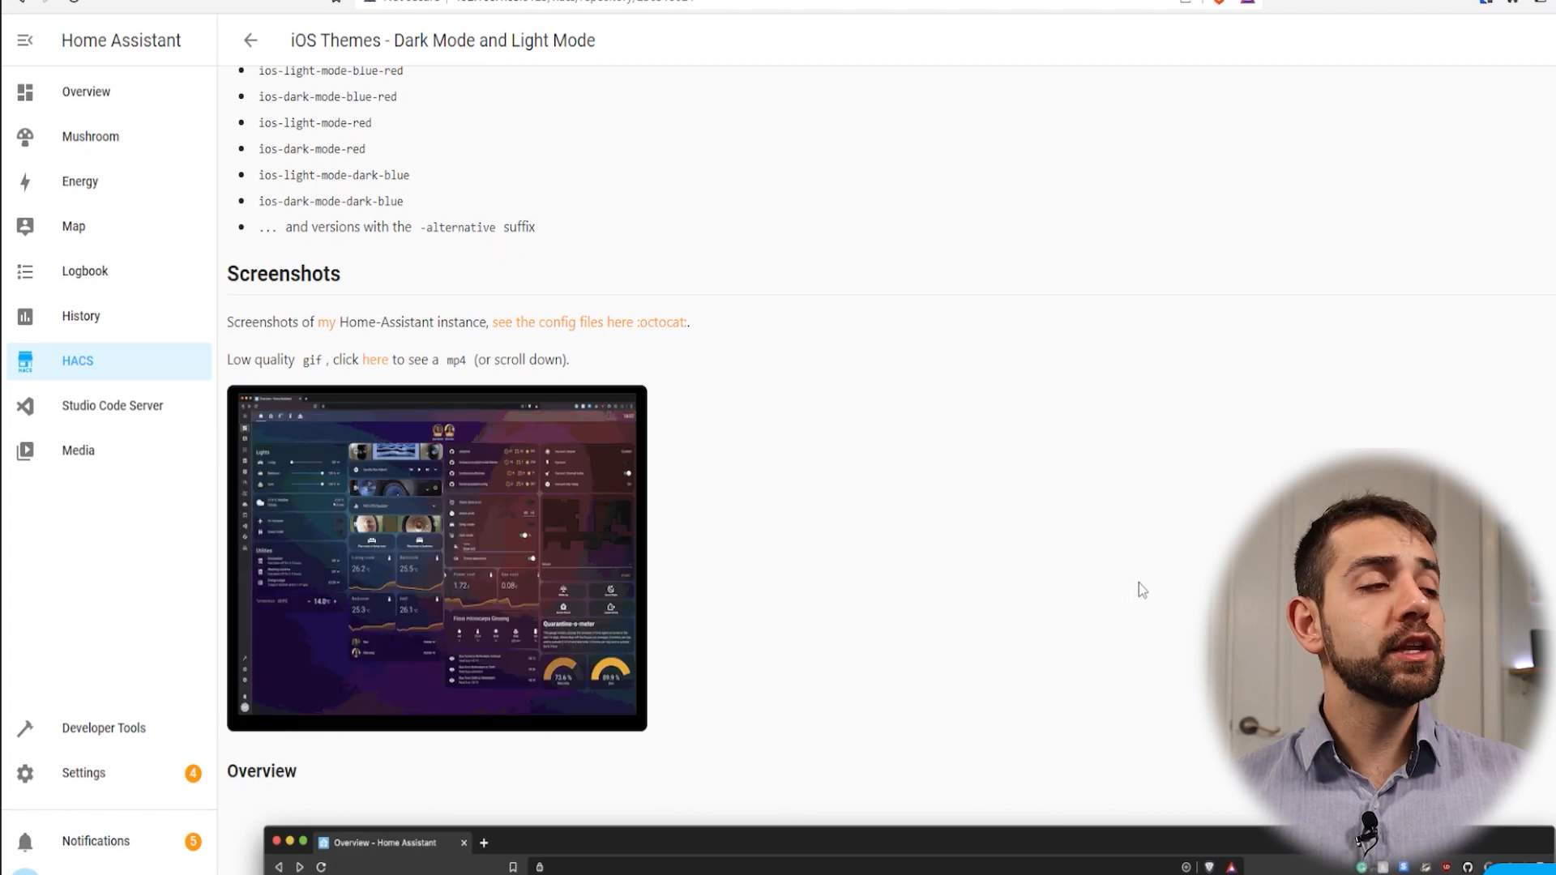
left_click(89, 371)
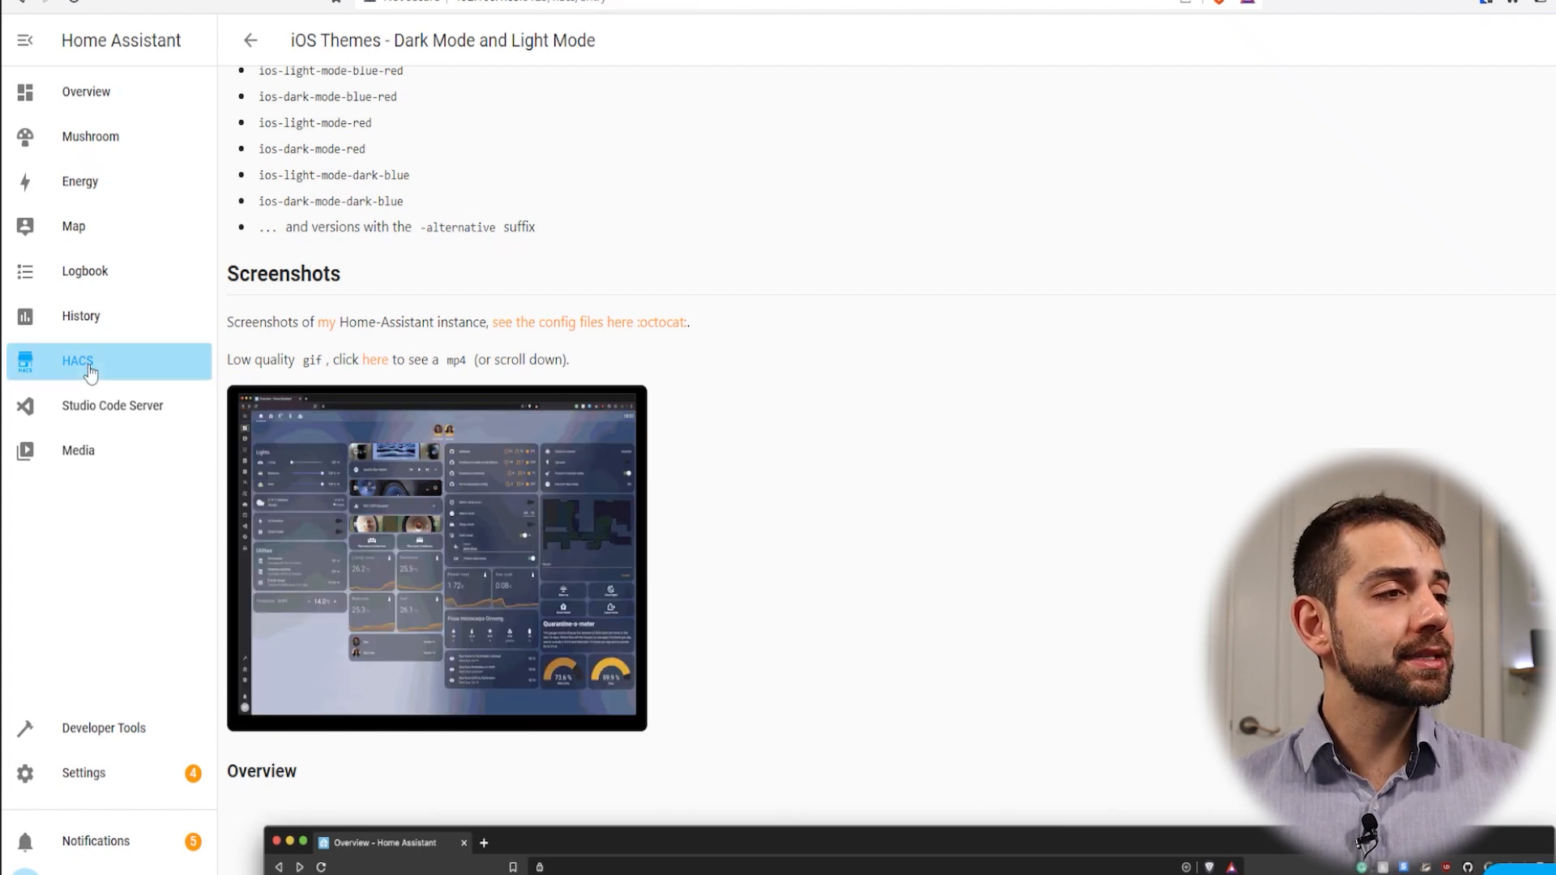
left_click(729, 313)
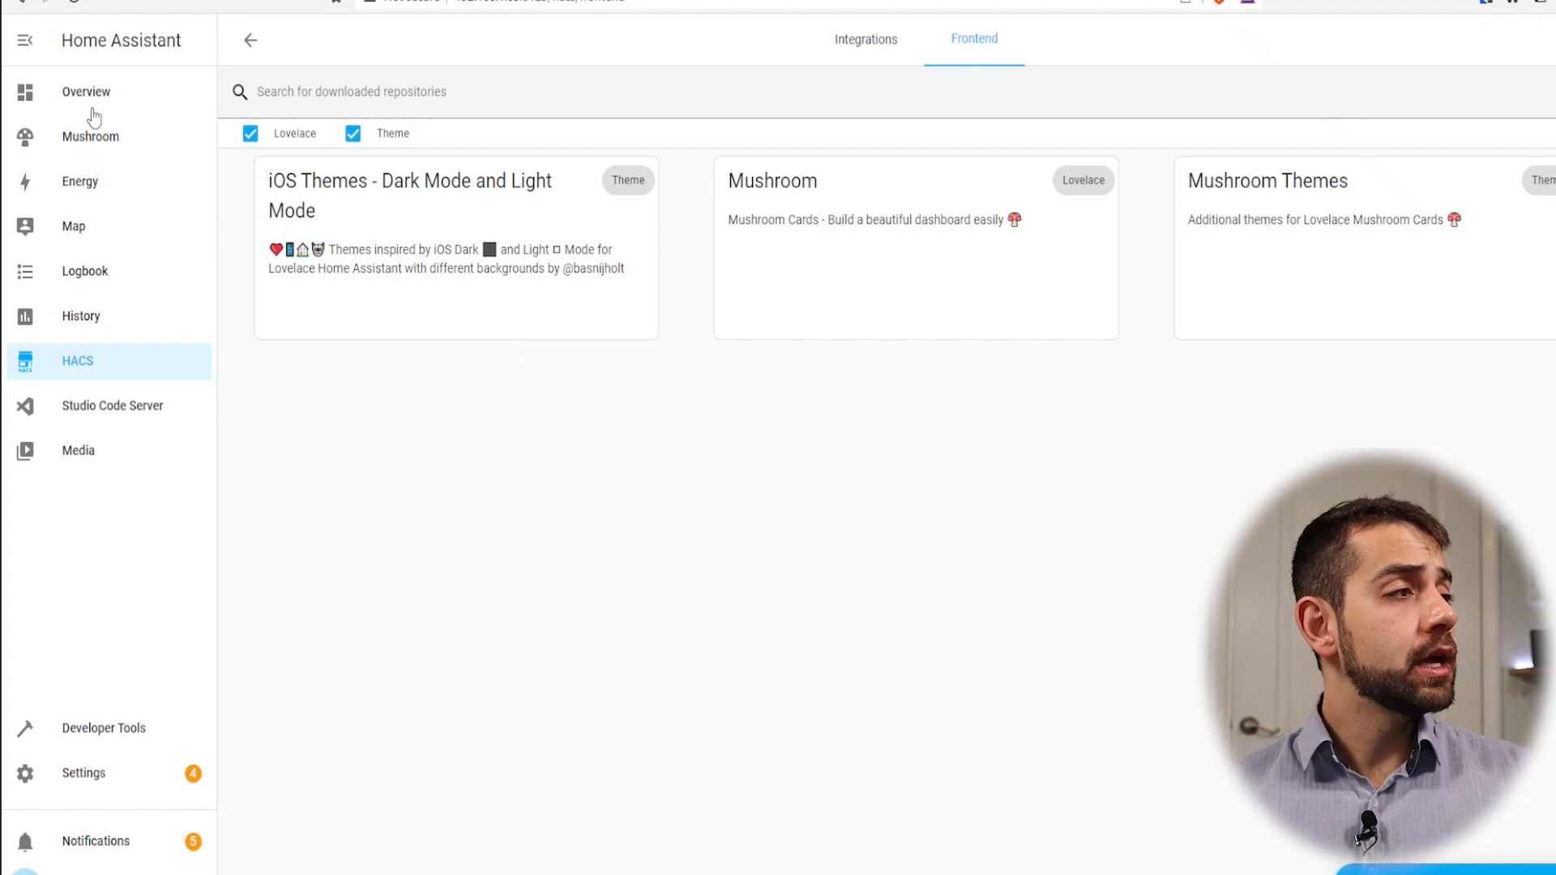
Check the theme choices in the Home view configuration of the Mushroom dashboard and leave without saving.
left_click(68, 146)
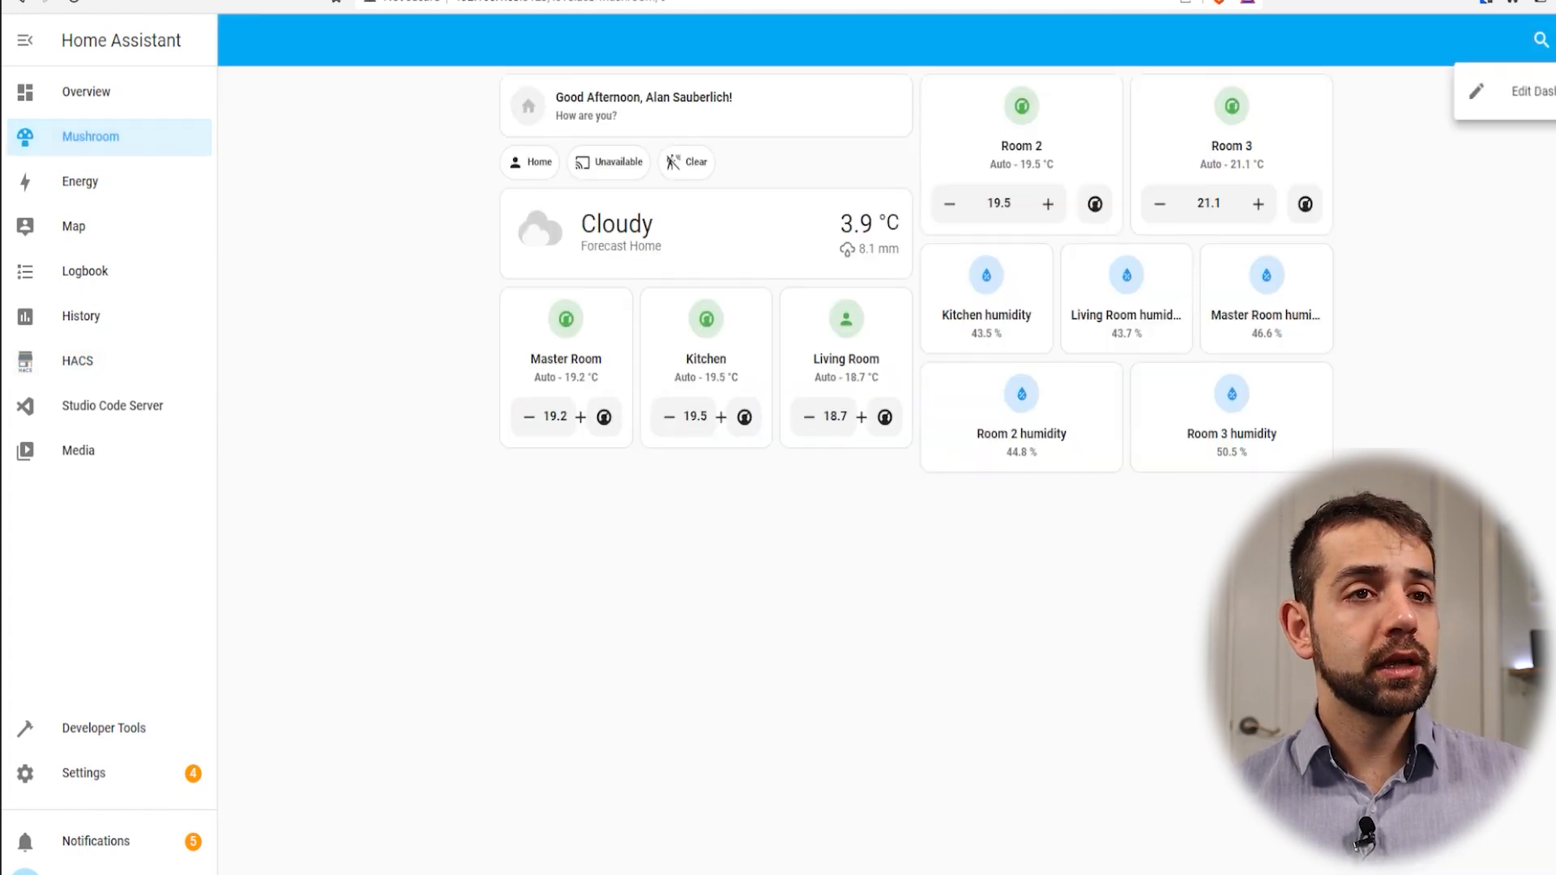
left_click(1524, 90)
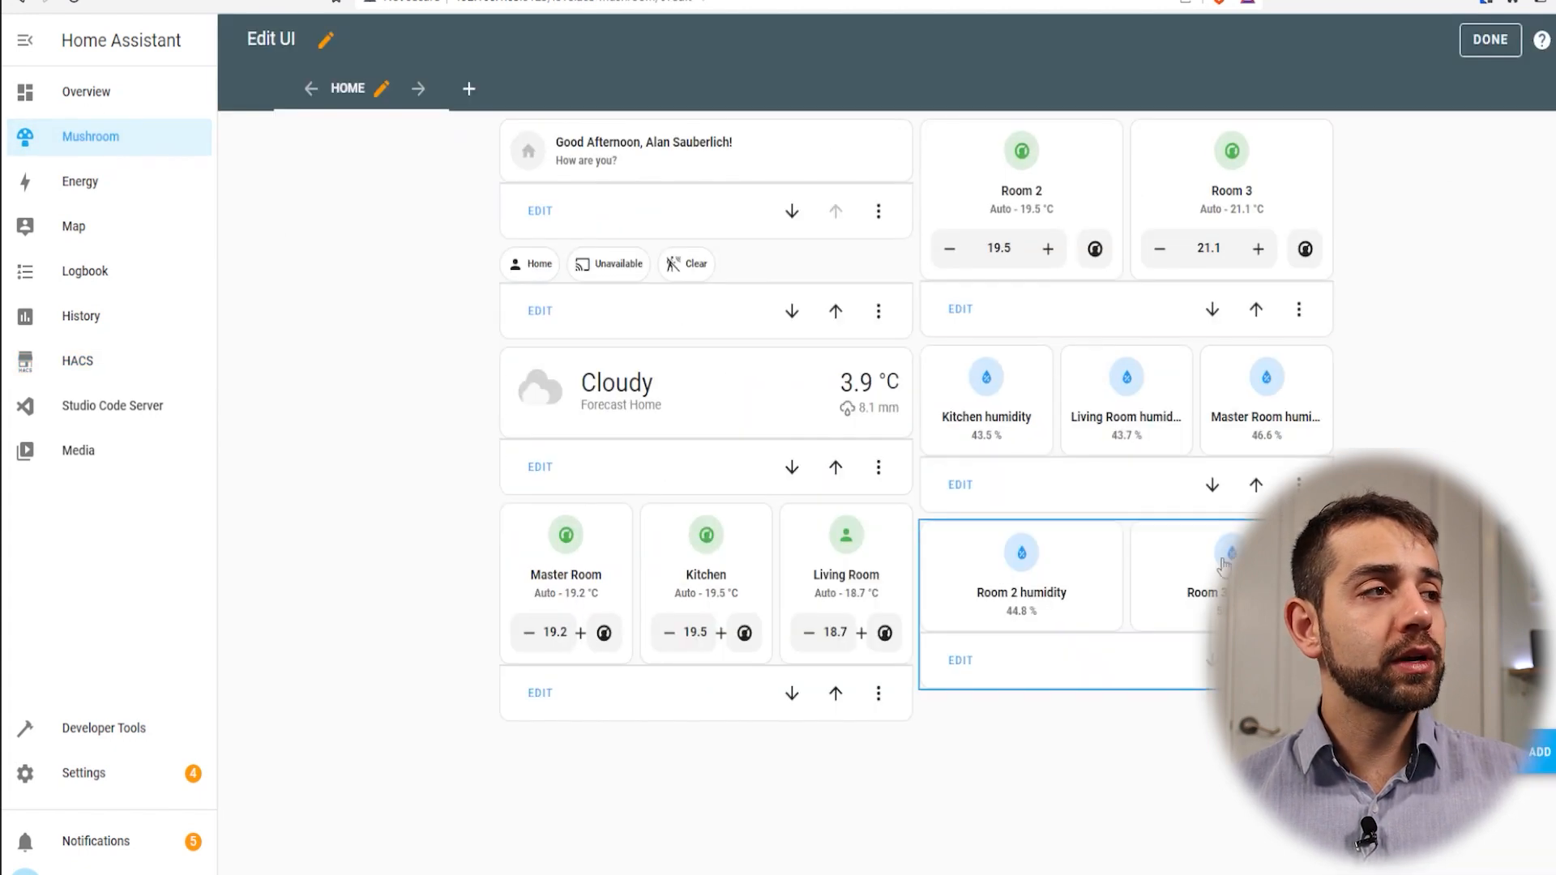
left_click(386, 92)
left_click(652, 486)
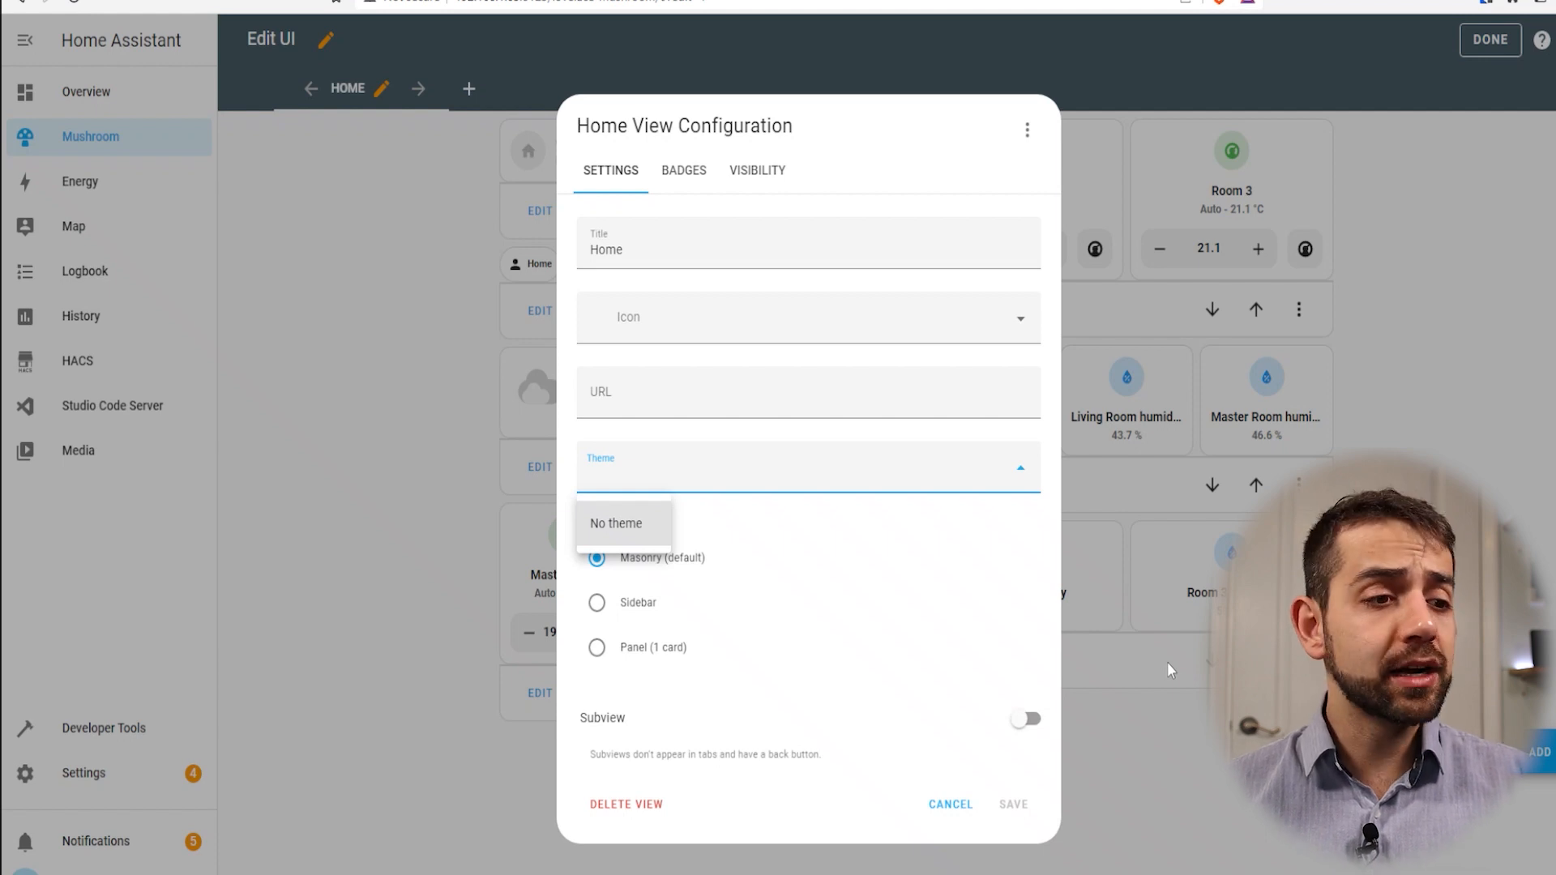
left_click(950, 804)
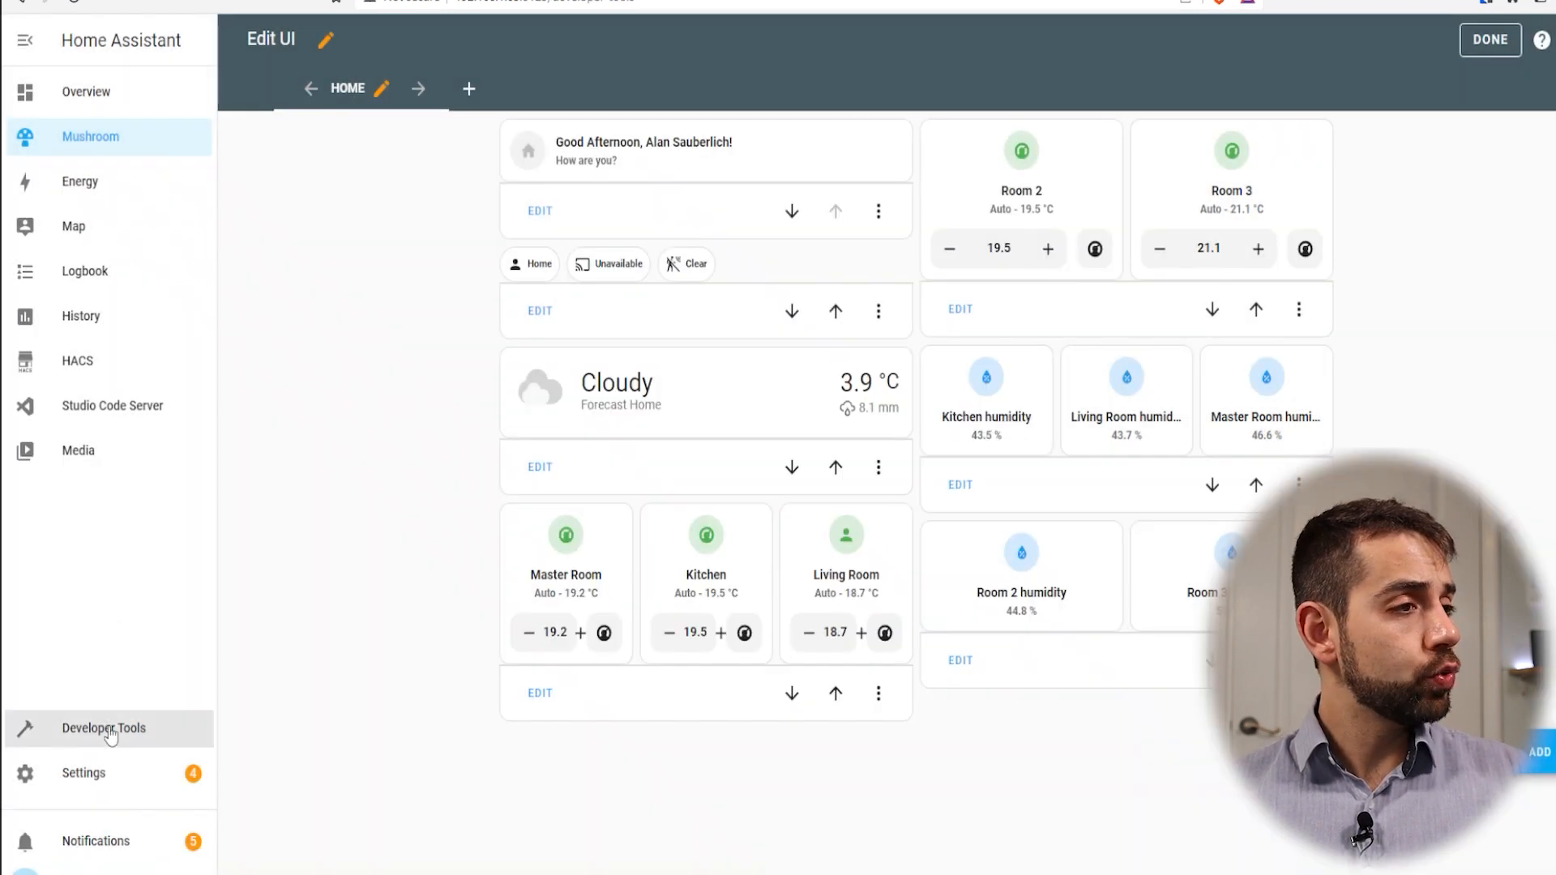
Validate the Home Assistant configuration and restart Home Assistant.
left_click(111, 729)
left_click(506, 354)
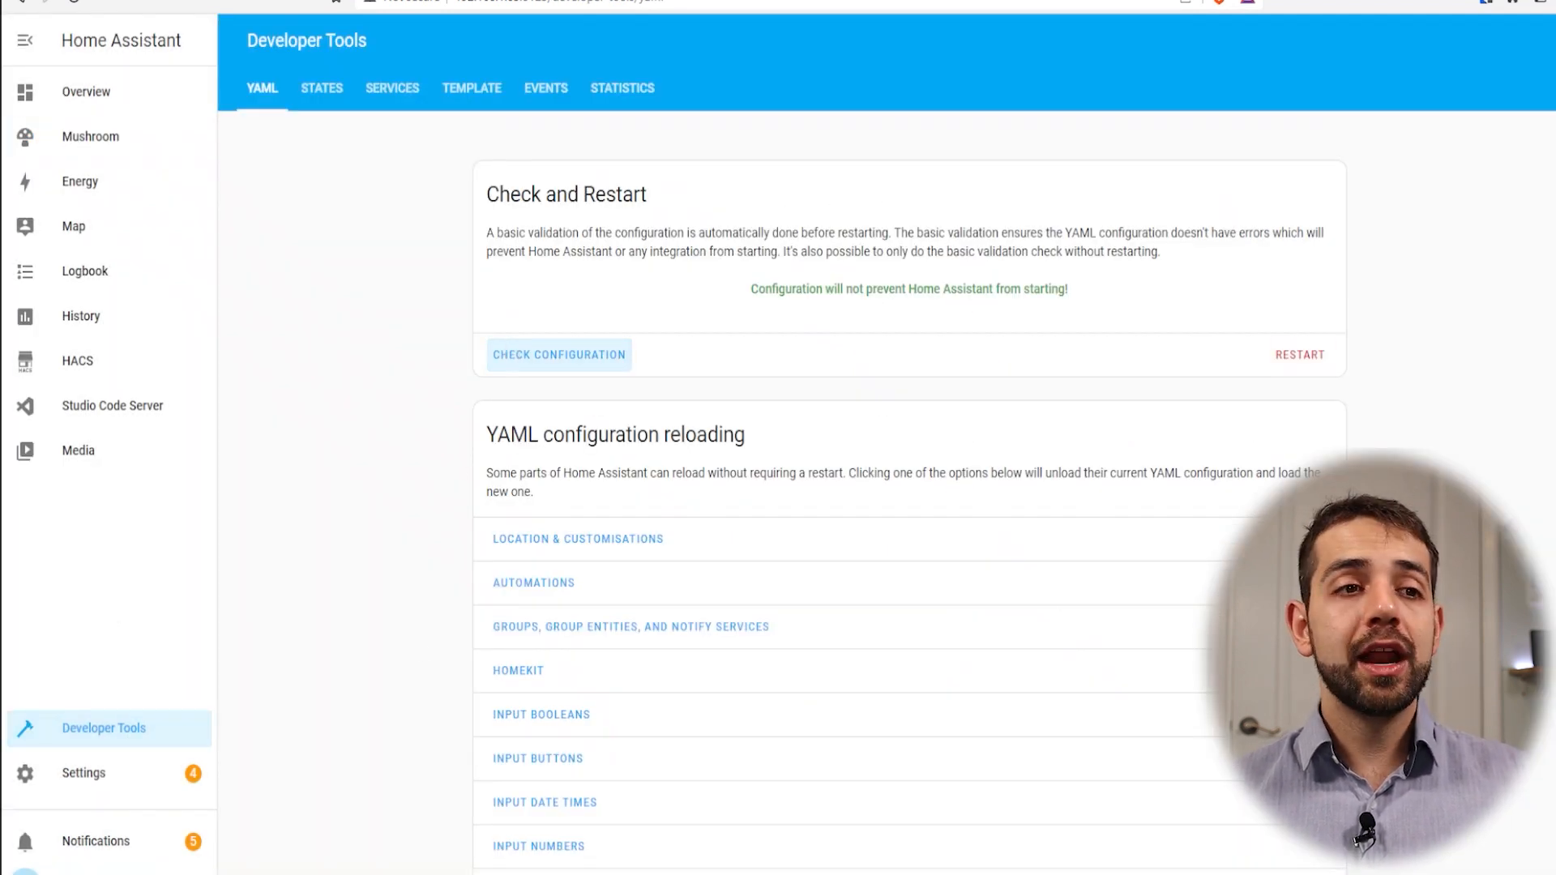
left_click(1293, 356)
left_click(1014, 539)
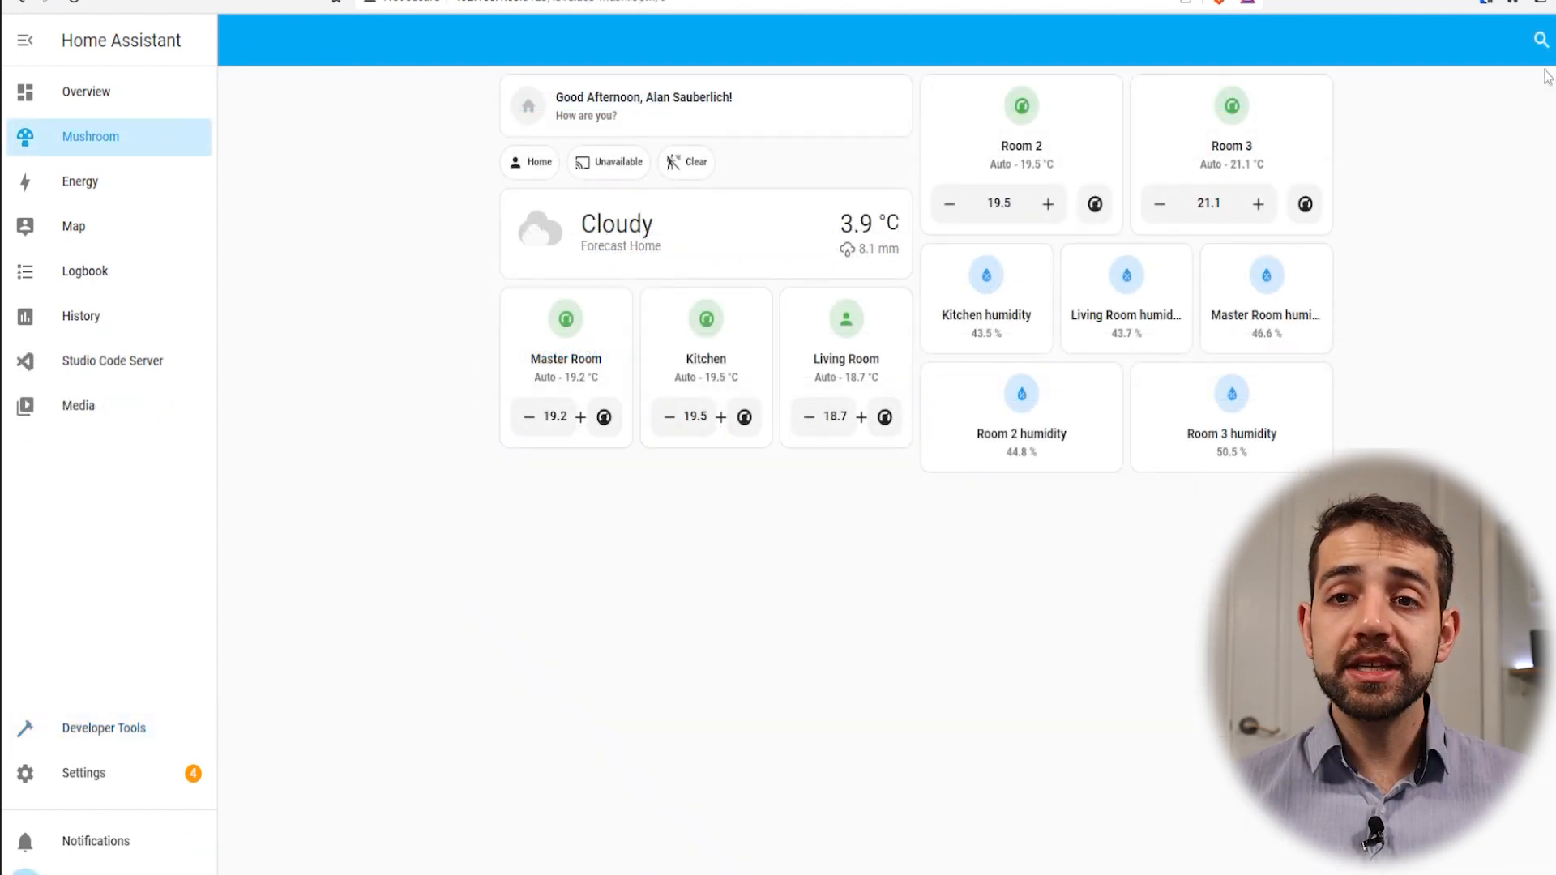
Recheck the Mushroom dashboard's Home view theme choices after the restart and cancel the view configuration.
left_click(1552, 50)
left_click(1525, 98)
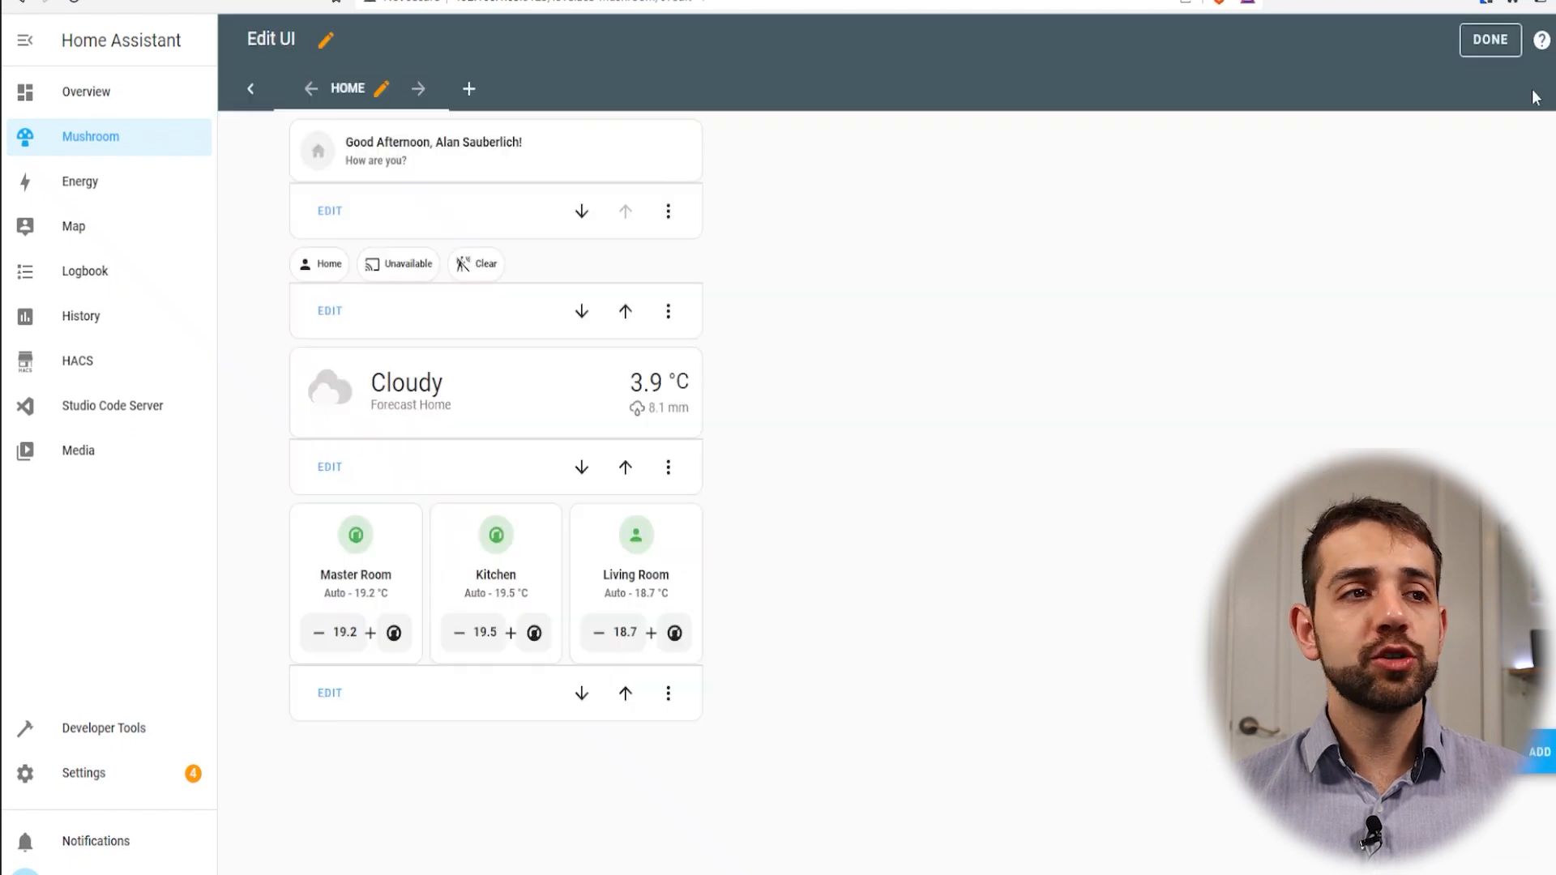
left_click(381, 88)
left_click(705, 458)
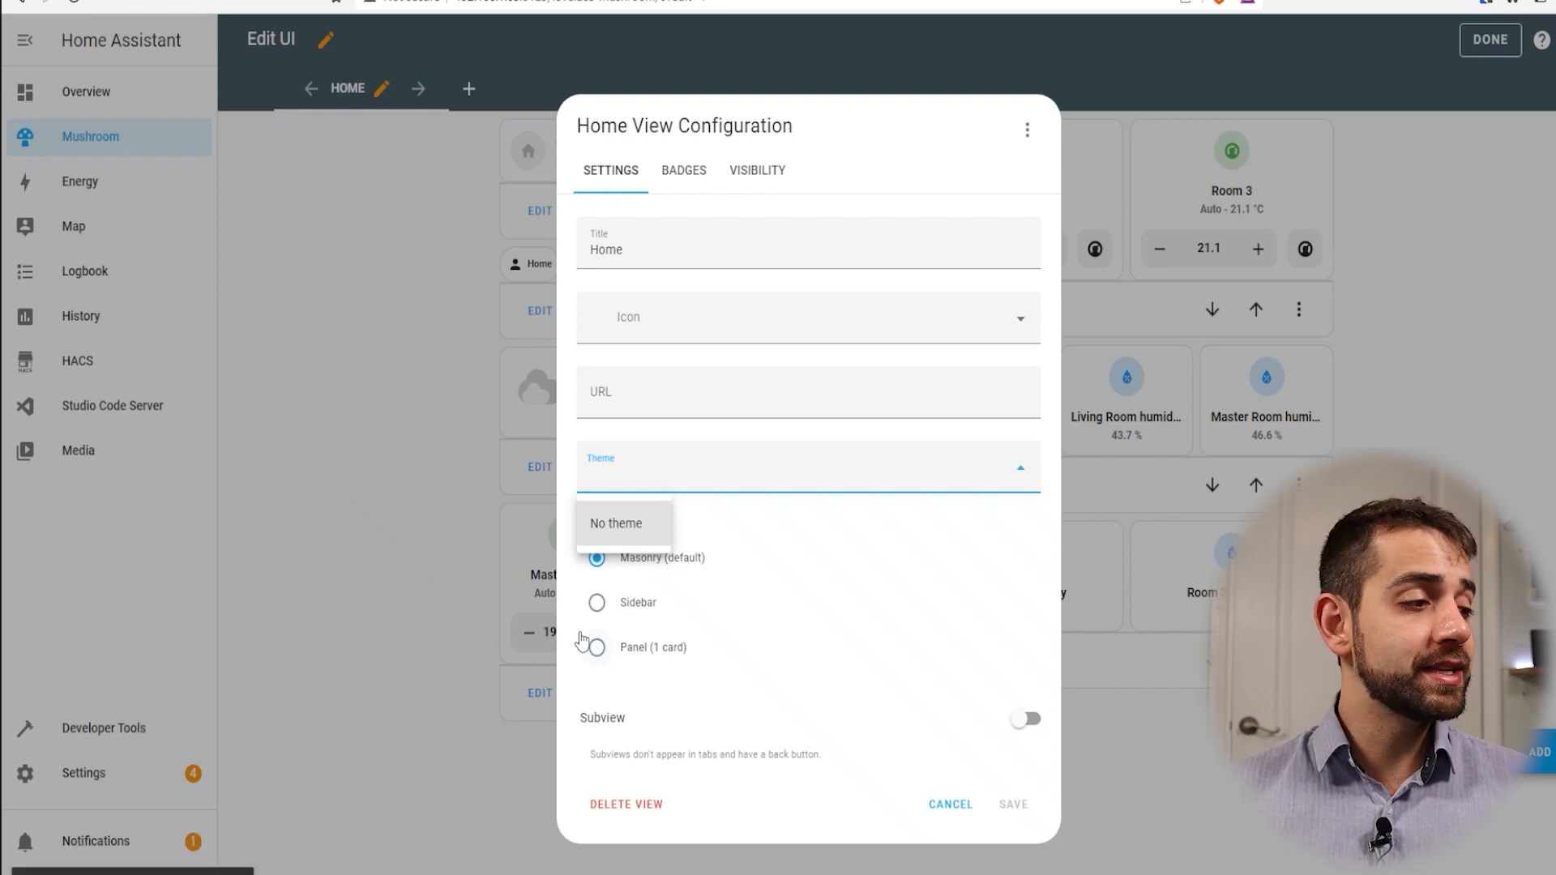
left_click(950, 804)
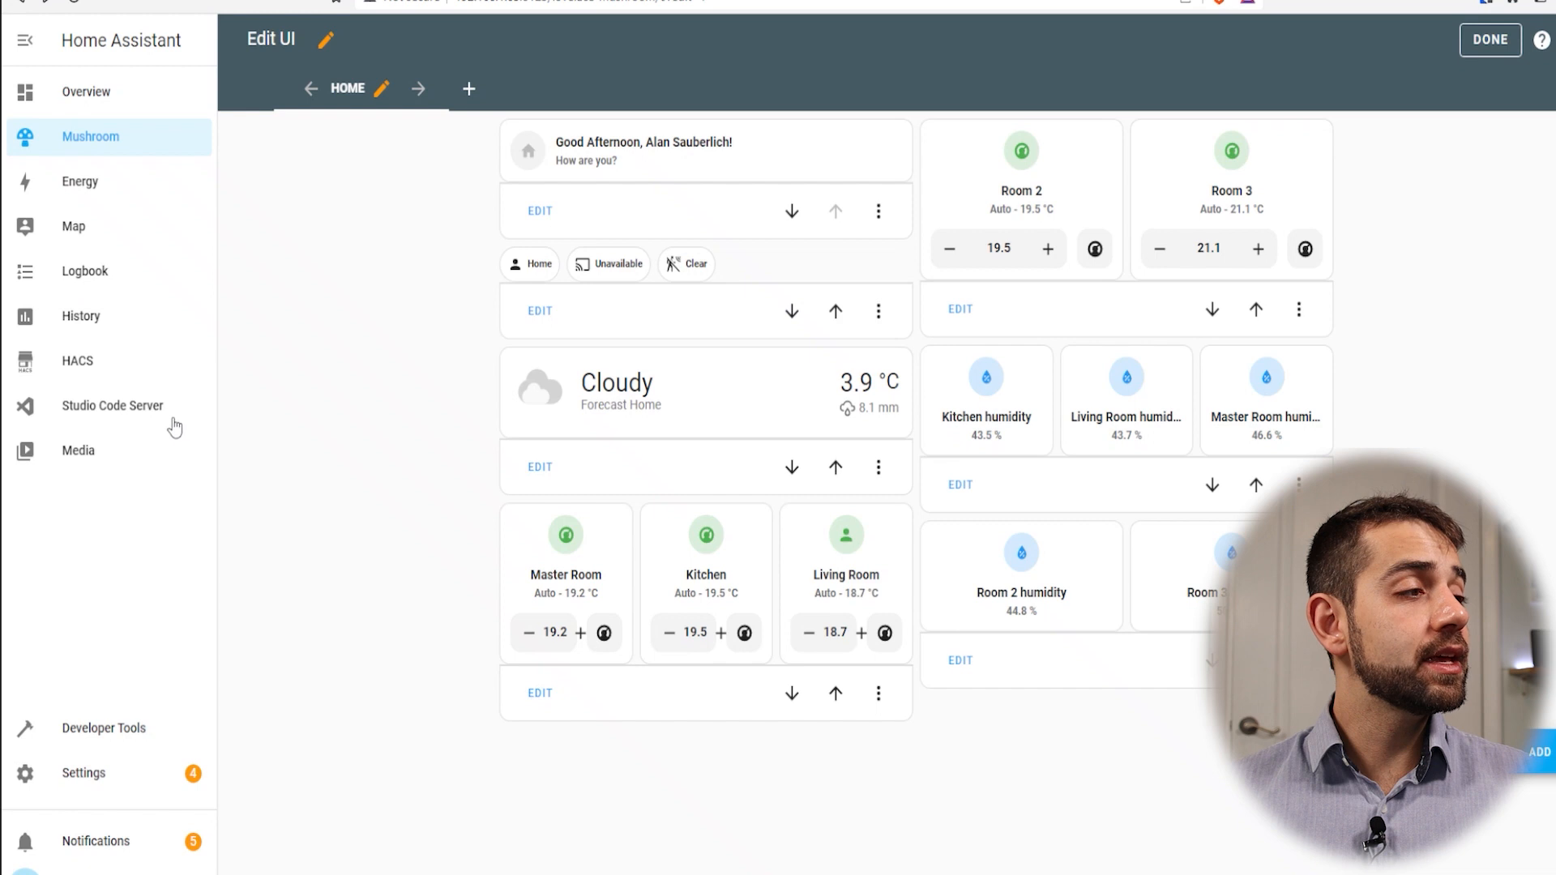
Add a frontend entry with "themes: !include_dir_merge_named themes" below the camera section of configuration.yaml in Studio Code Server.
left_click(87, 416)
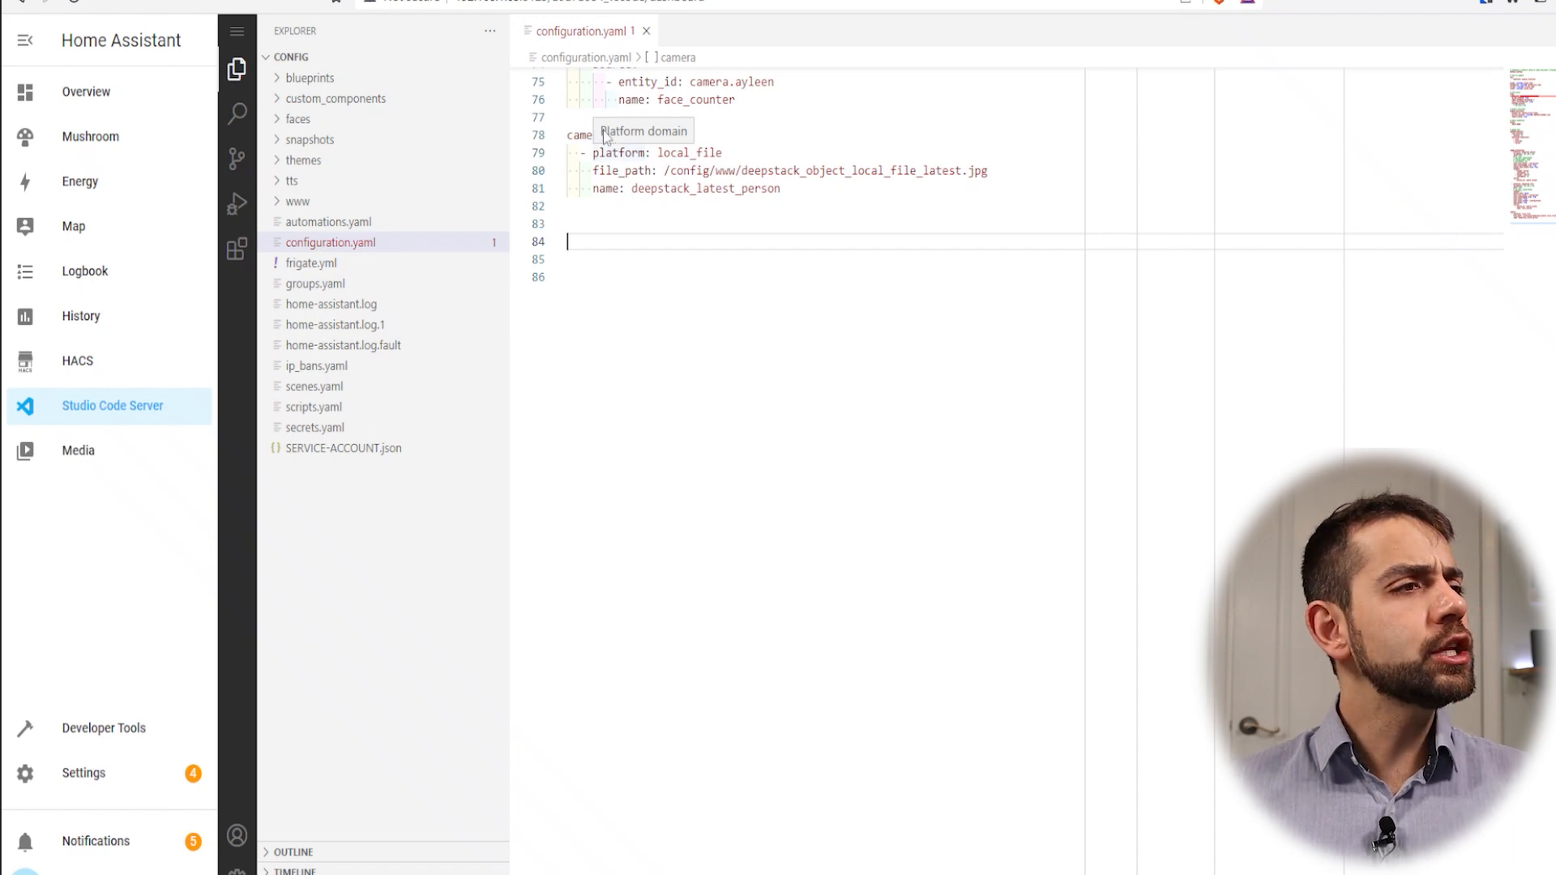
mouse_move(585, 136)
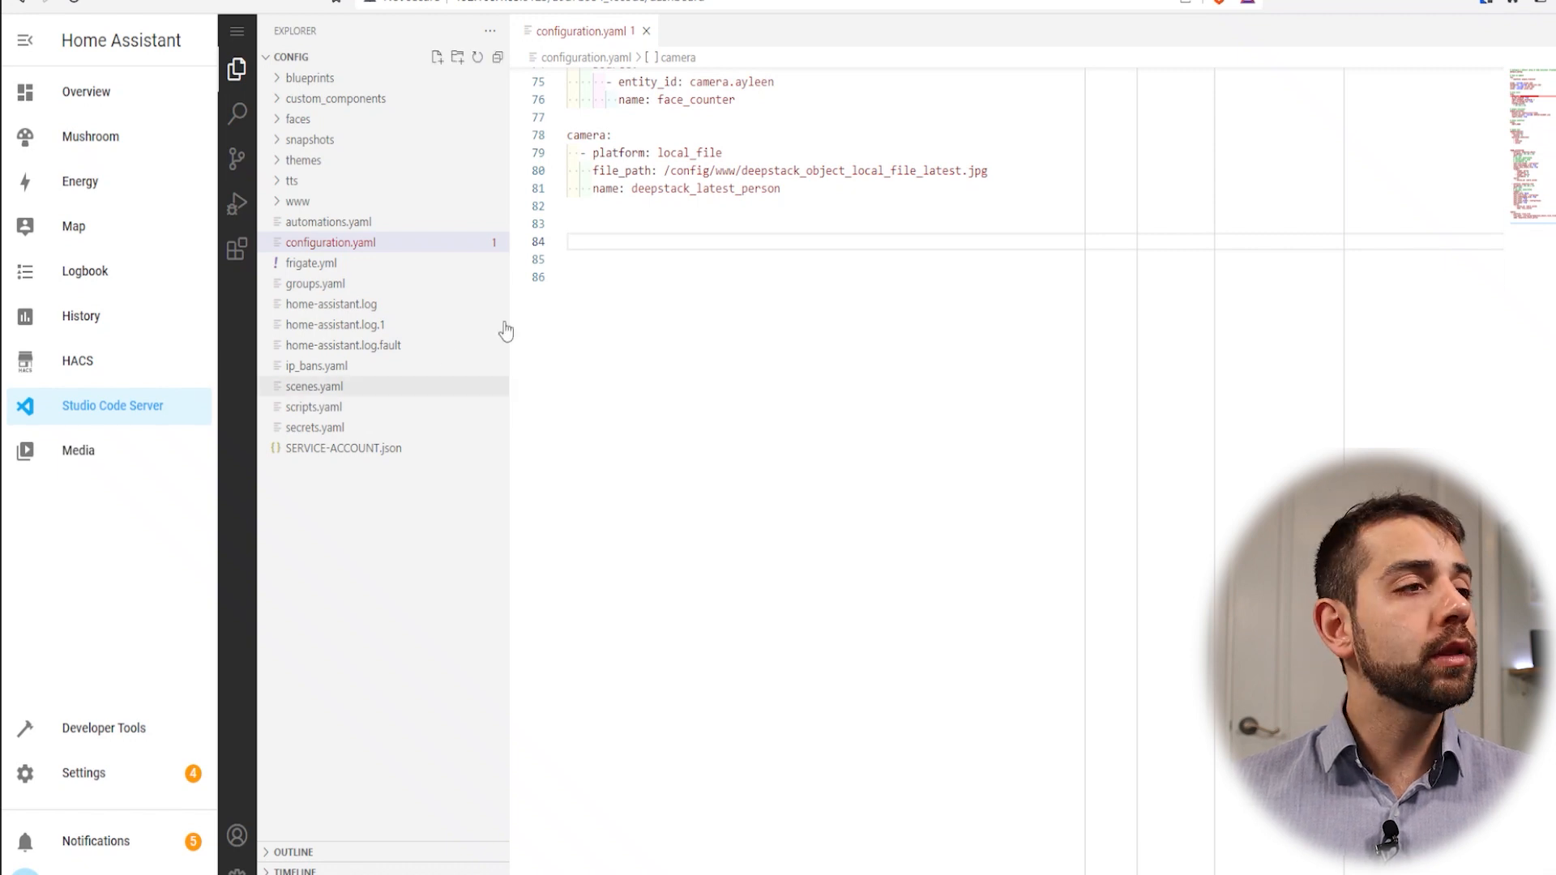
type("frontend:   themes: !include_dir_merge_named themes")
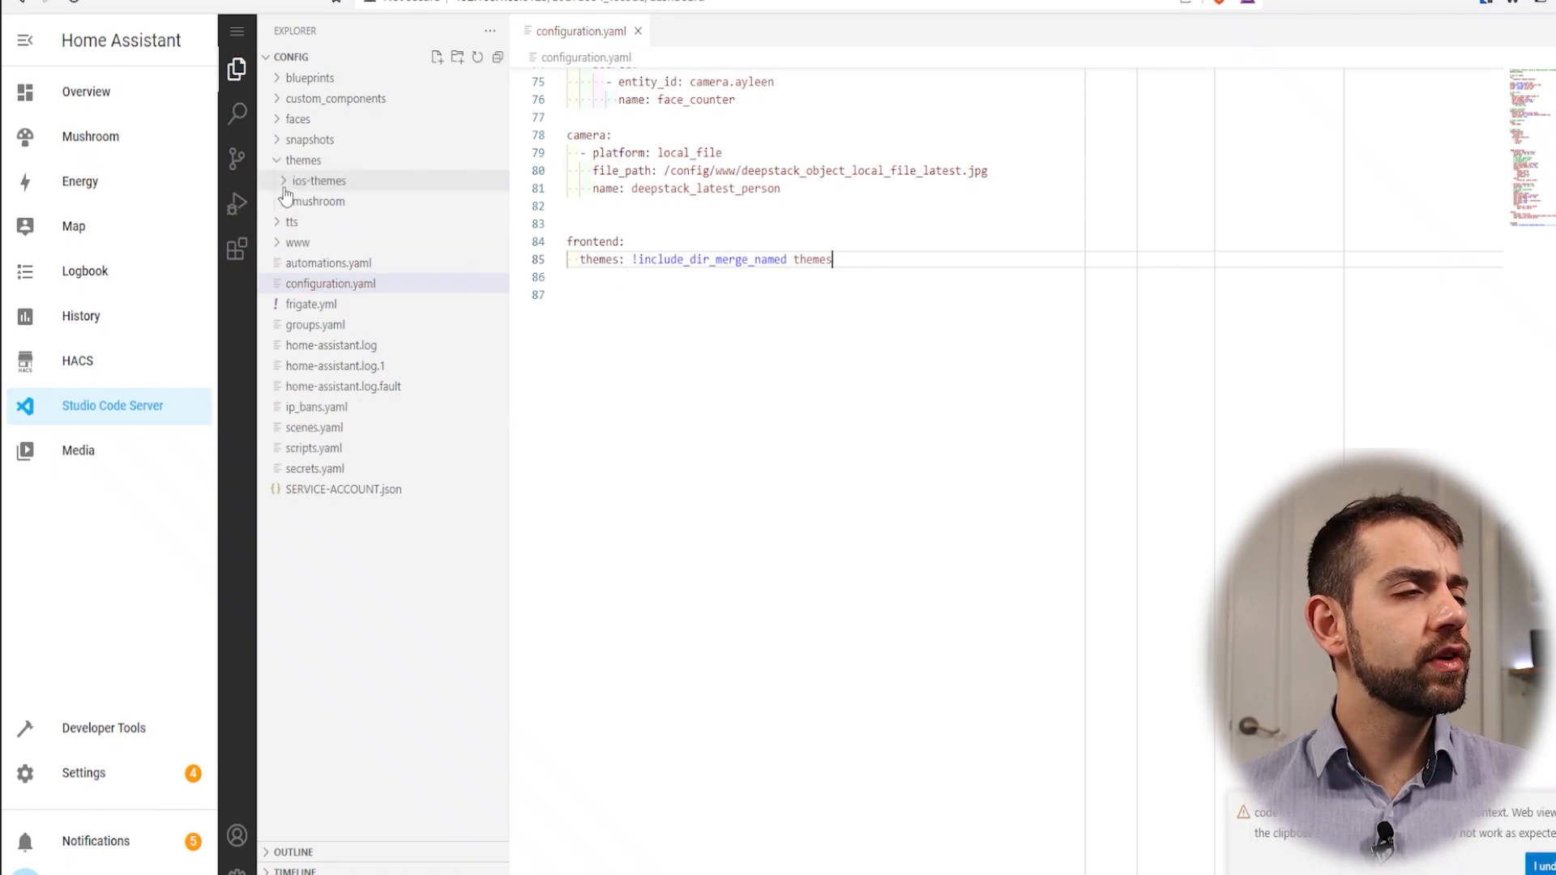
Expand the ios-themes and mushroom folders inside the themes folder to examine the installed theme files.
left_click(285, 185)
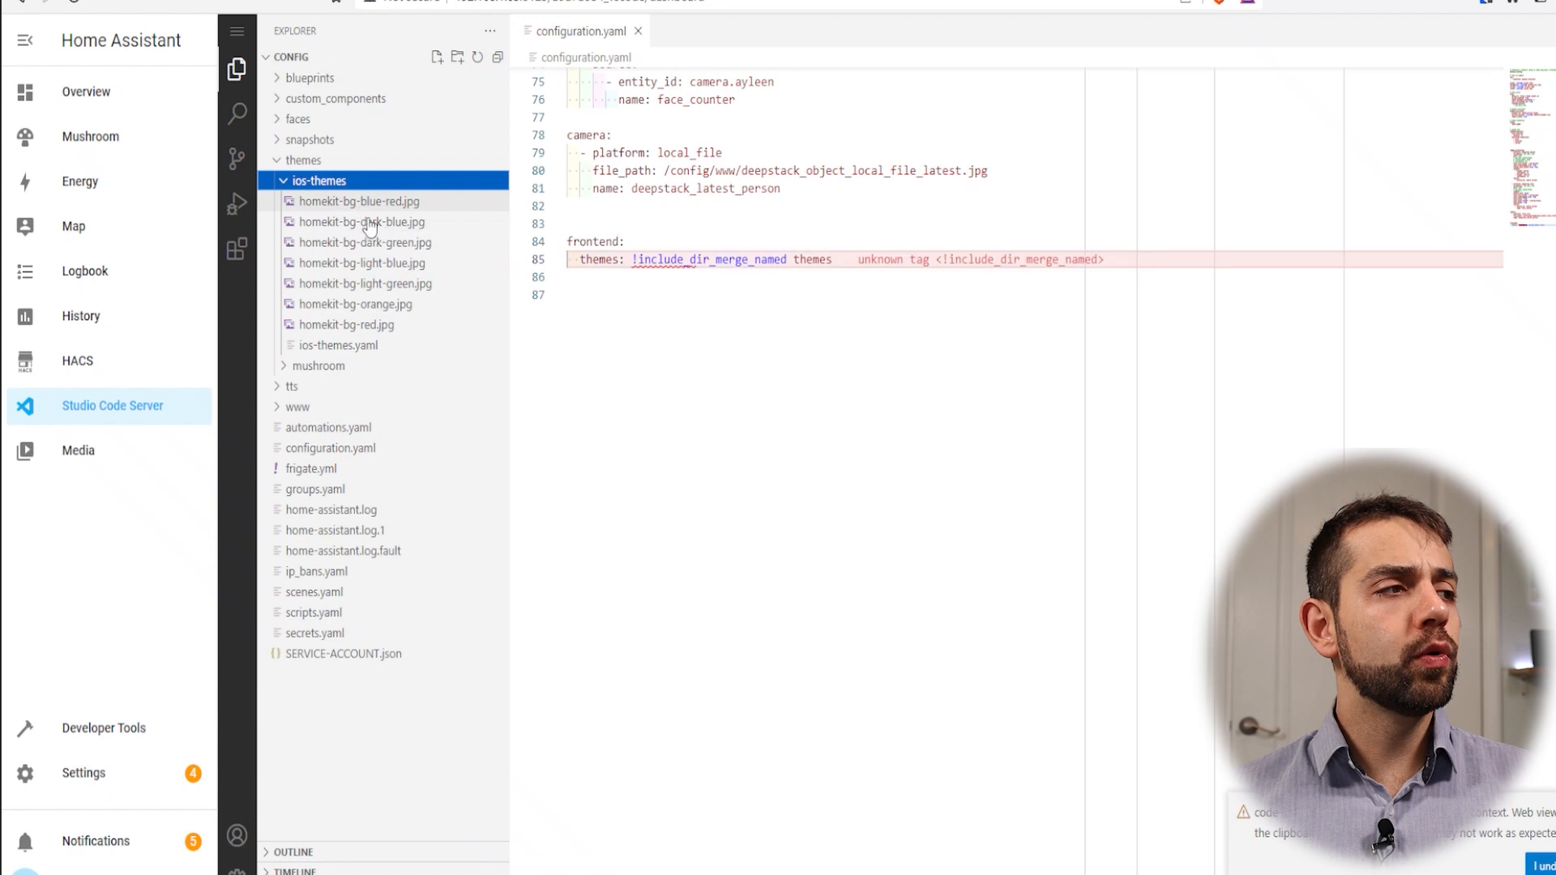
left_click(296, 366)
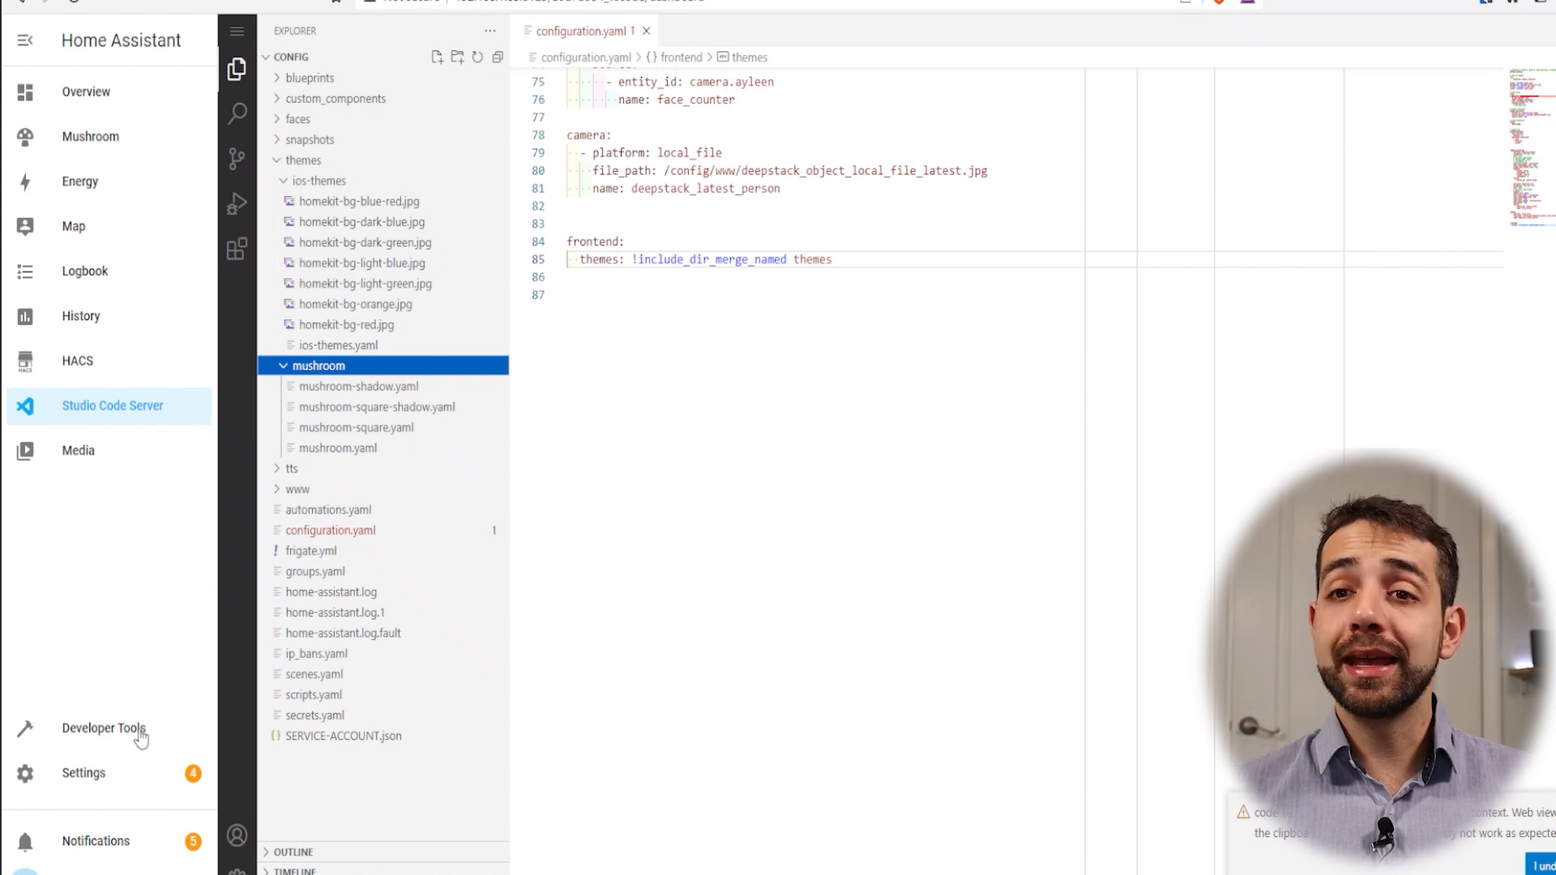
Check the Home Assistant configuration with the new frontend entry and restart Home Assistant.
left_click(104, 729)
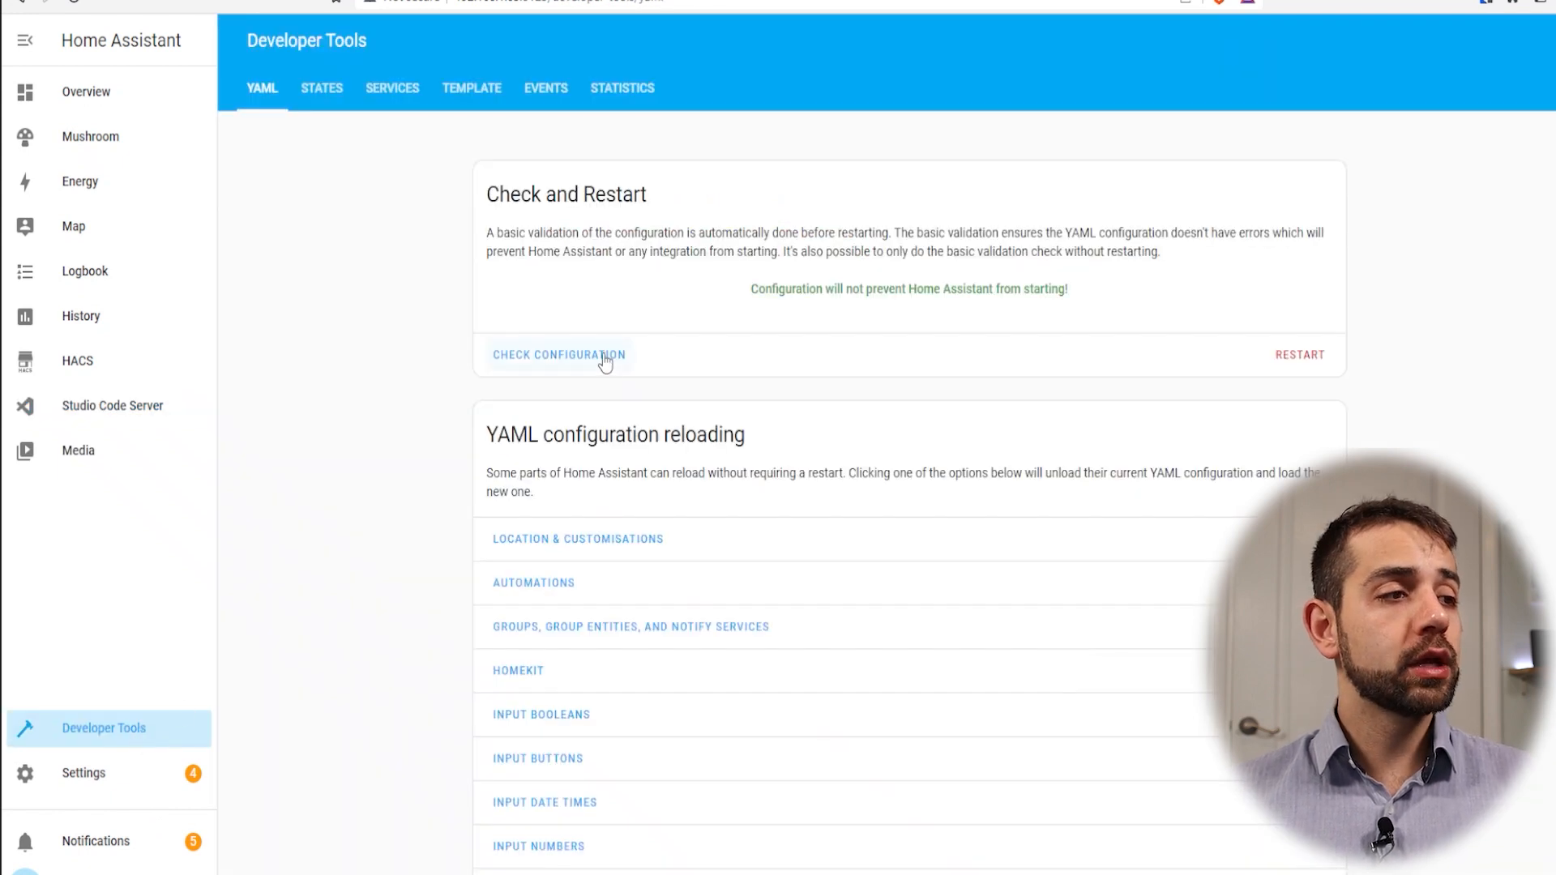
left_click(604, 362)
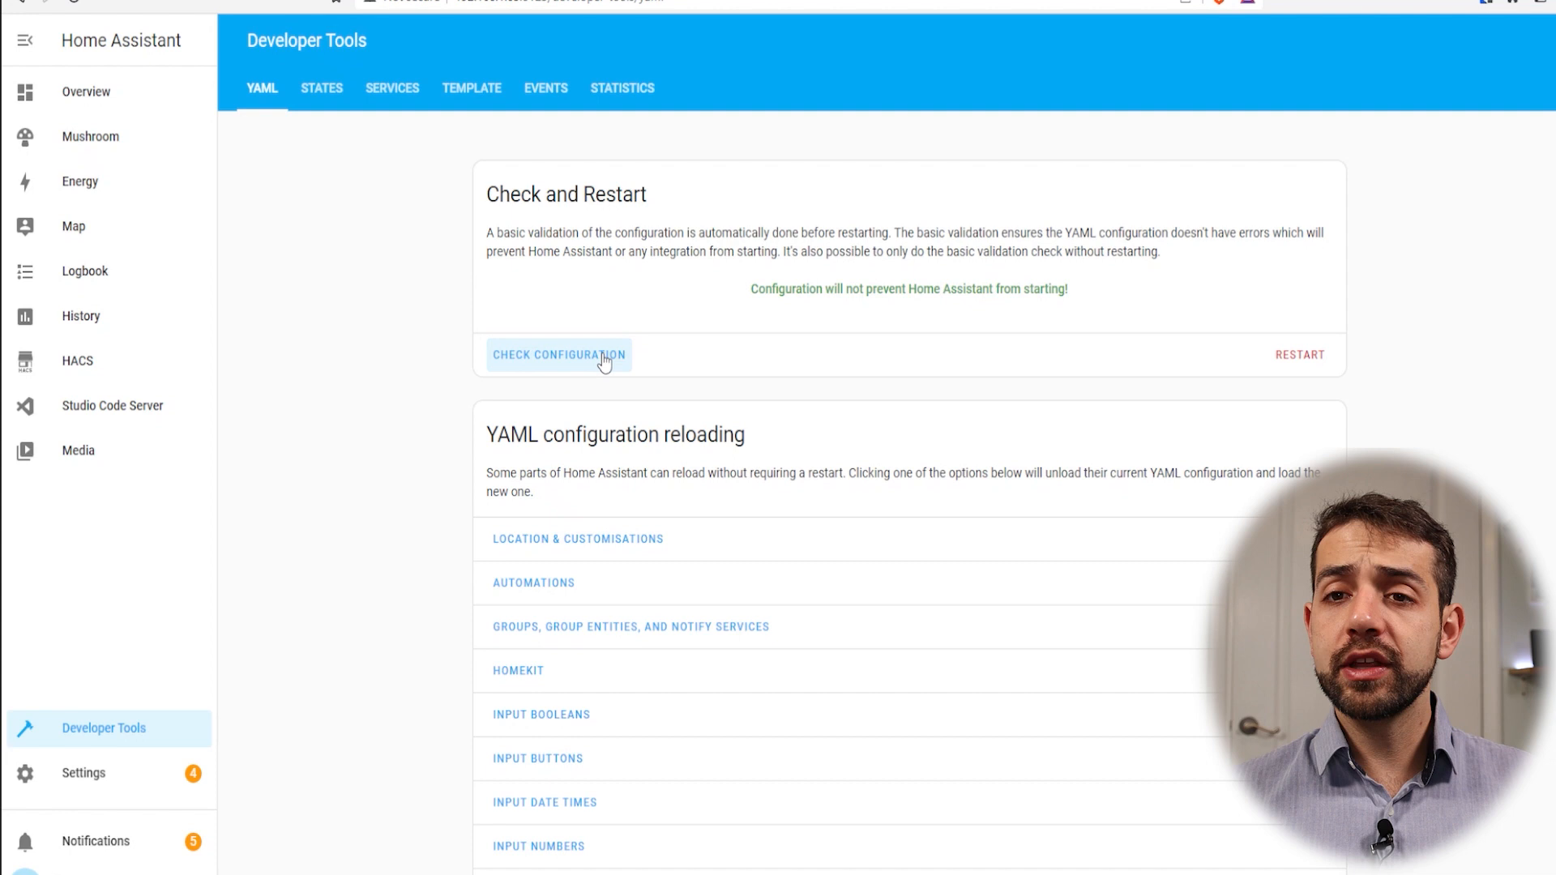
left_click_drag(765, 289, 1051, 286)
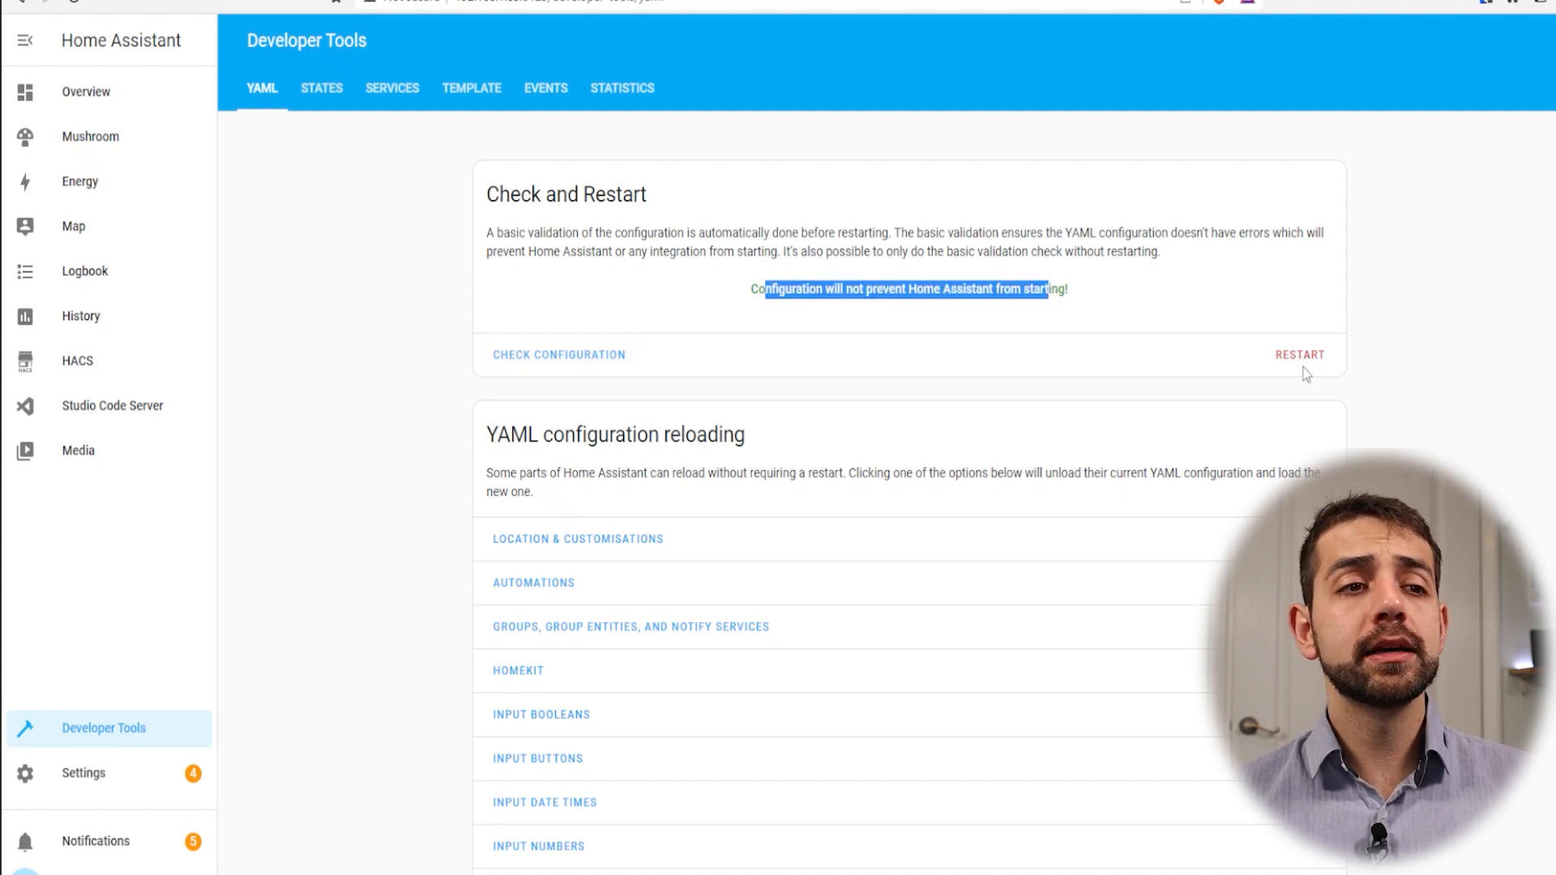
left_click(1279, 364)
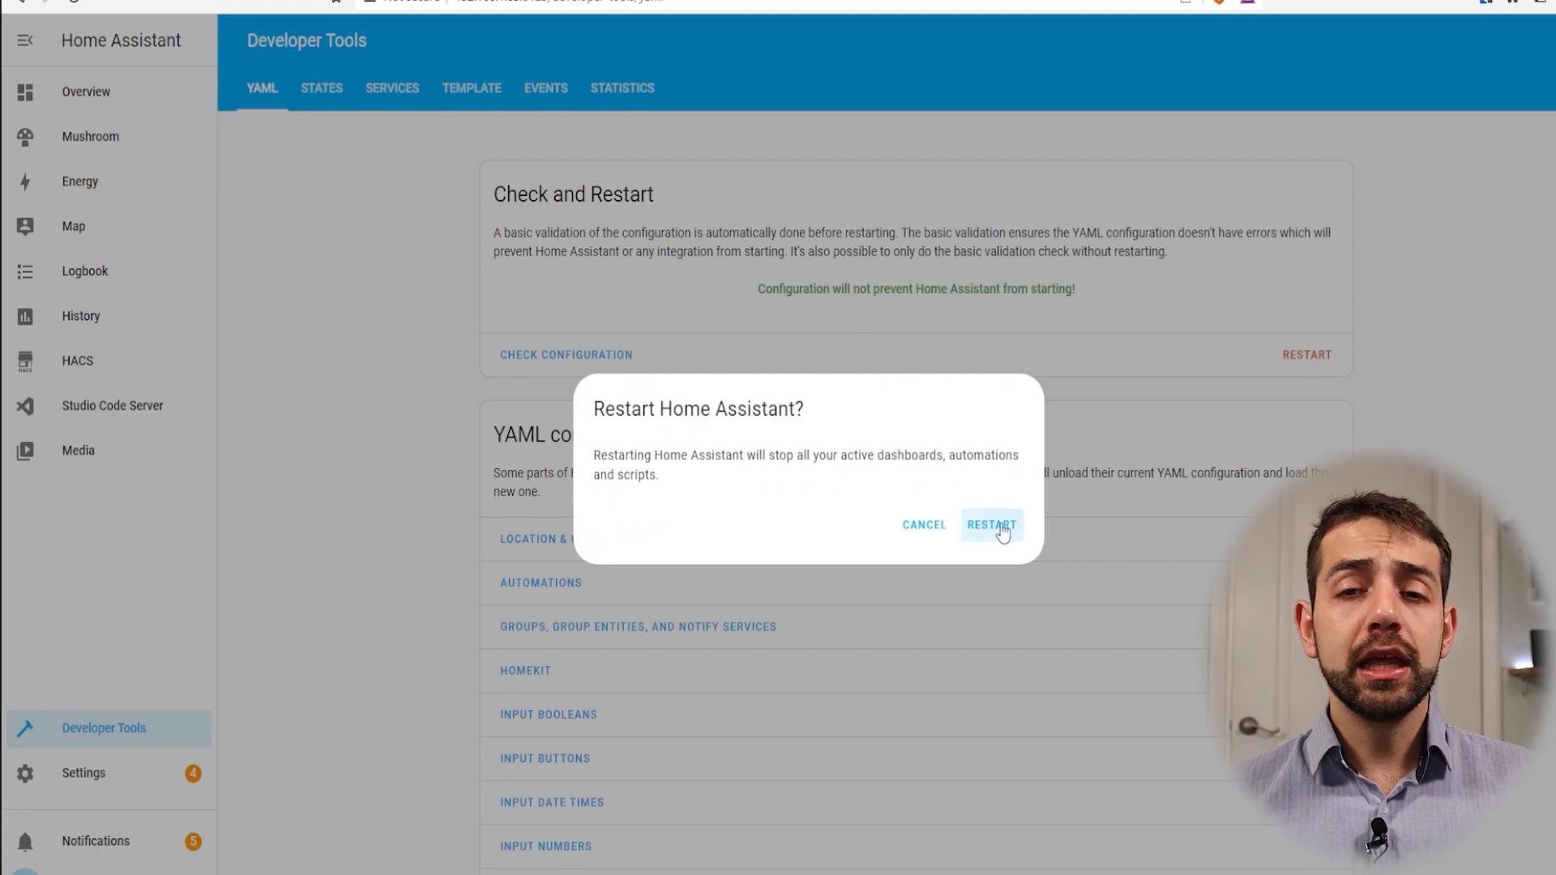
left_click(1001, 523)
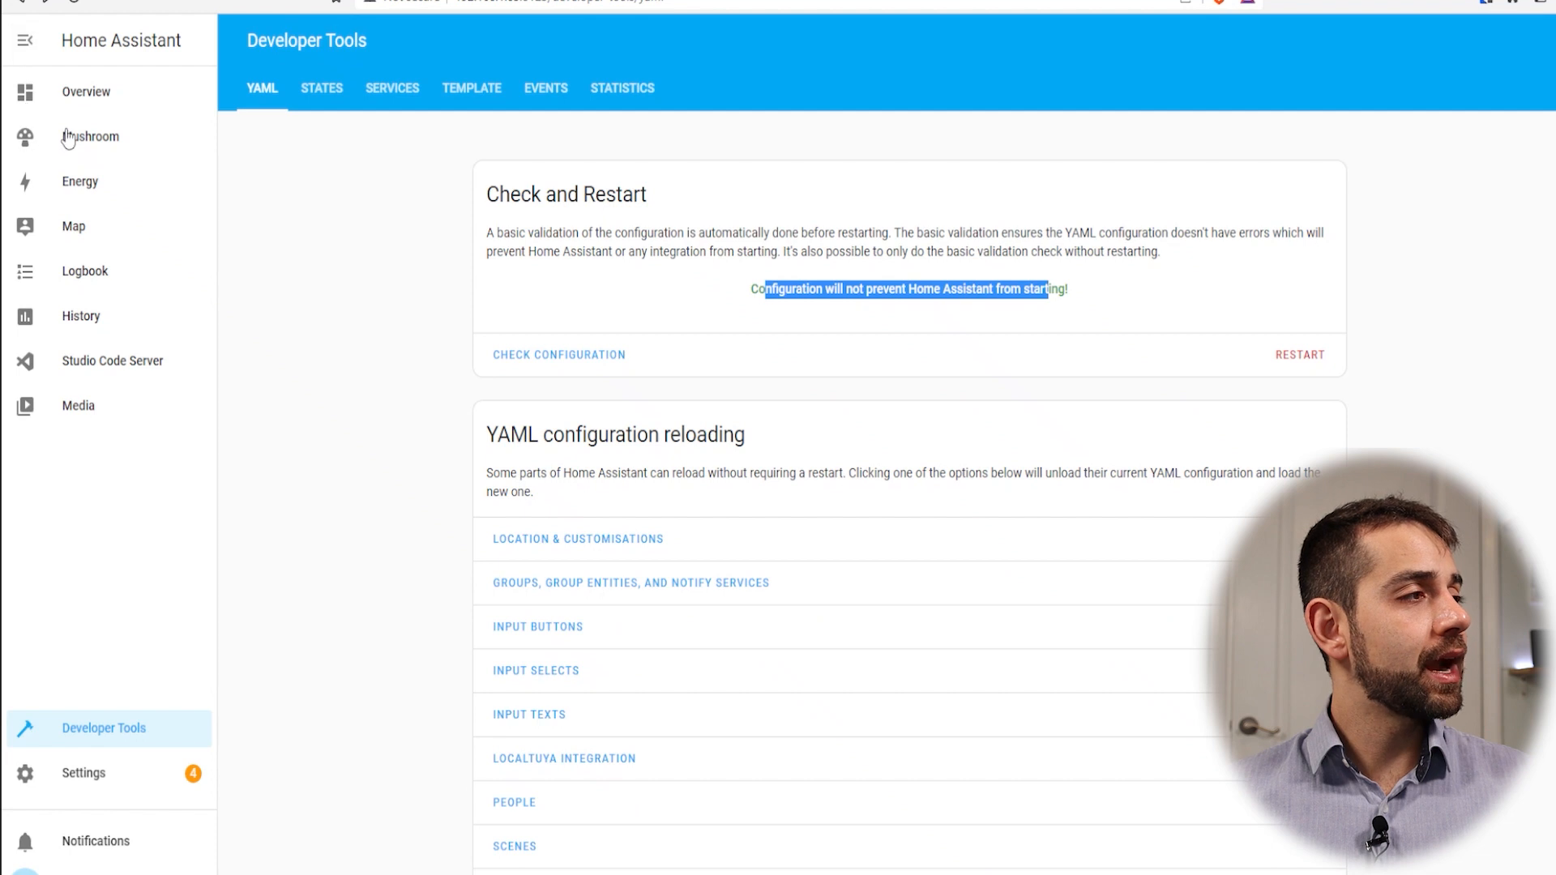
Open the Mushroom dashboard and put it into edit mode.
left_click(76, 139)
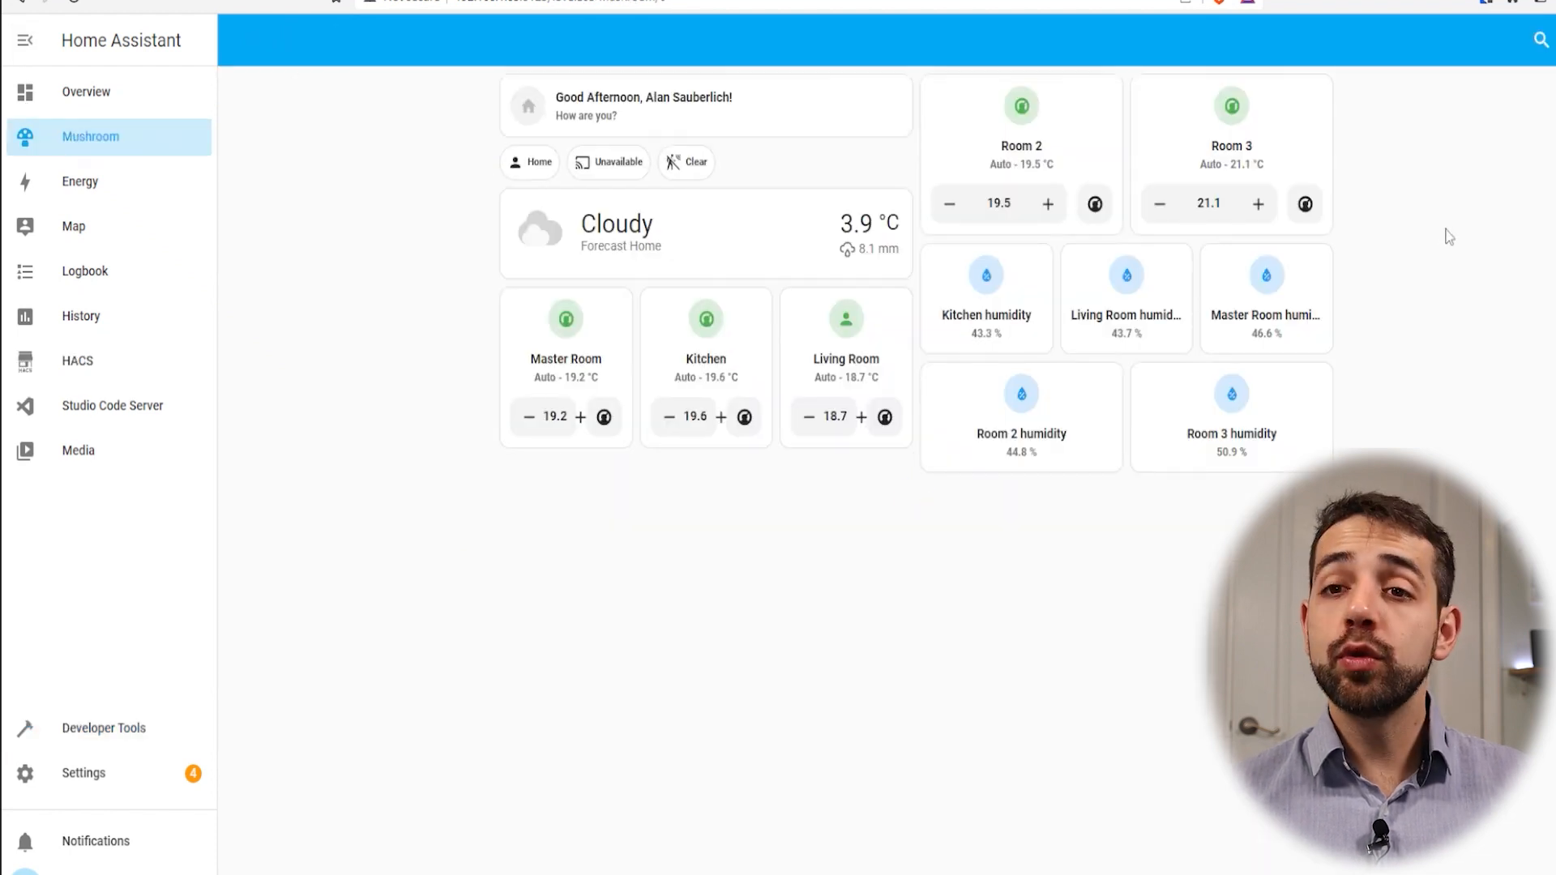
left_click(1555, 39)
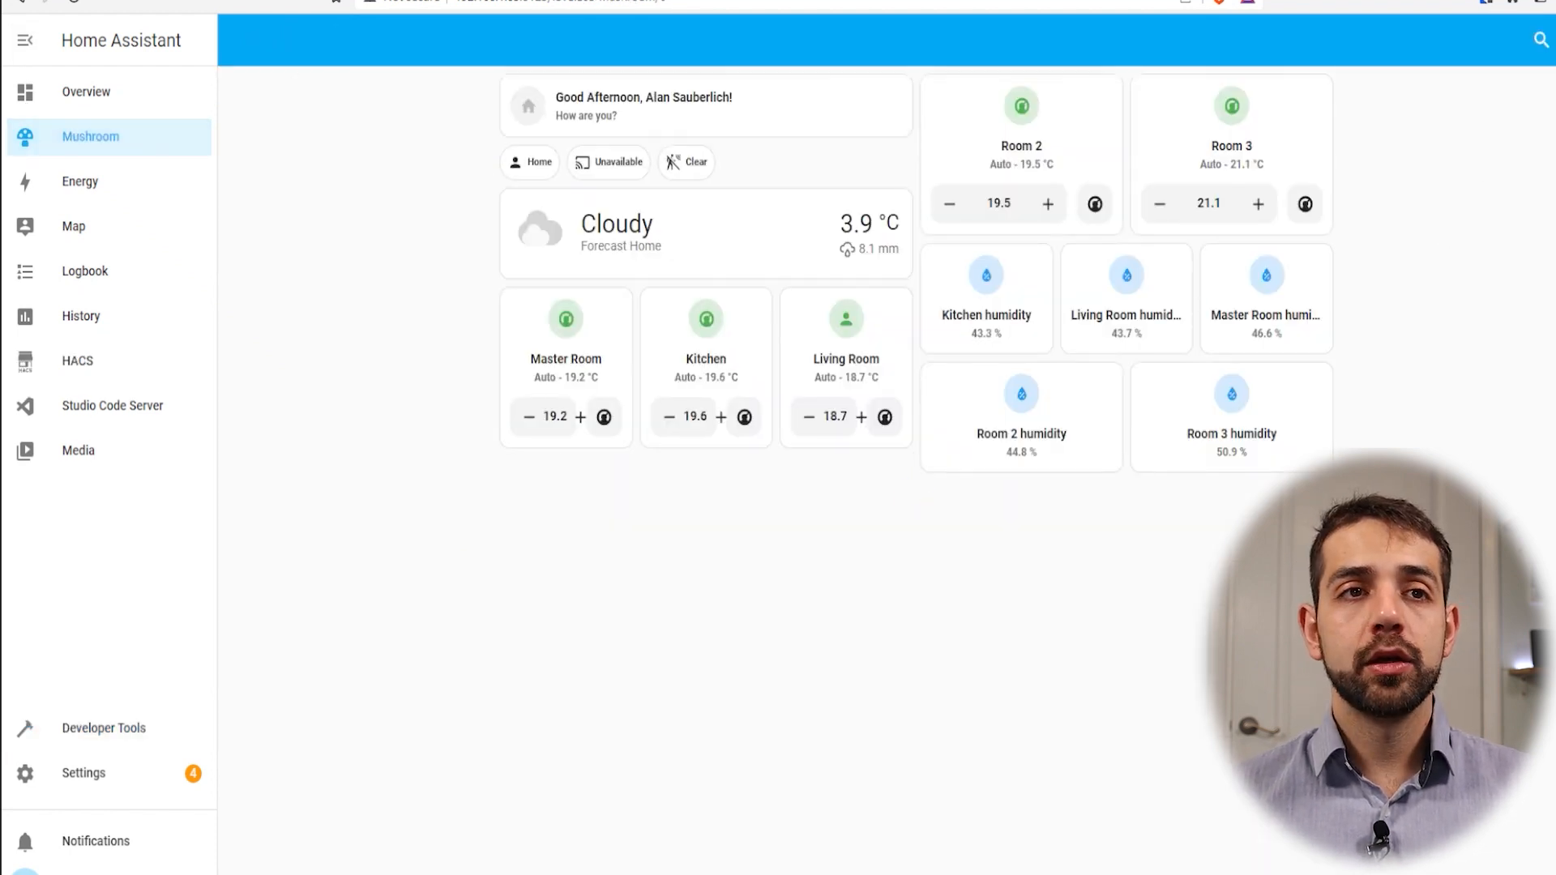
left_click(1523, 93)
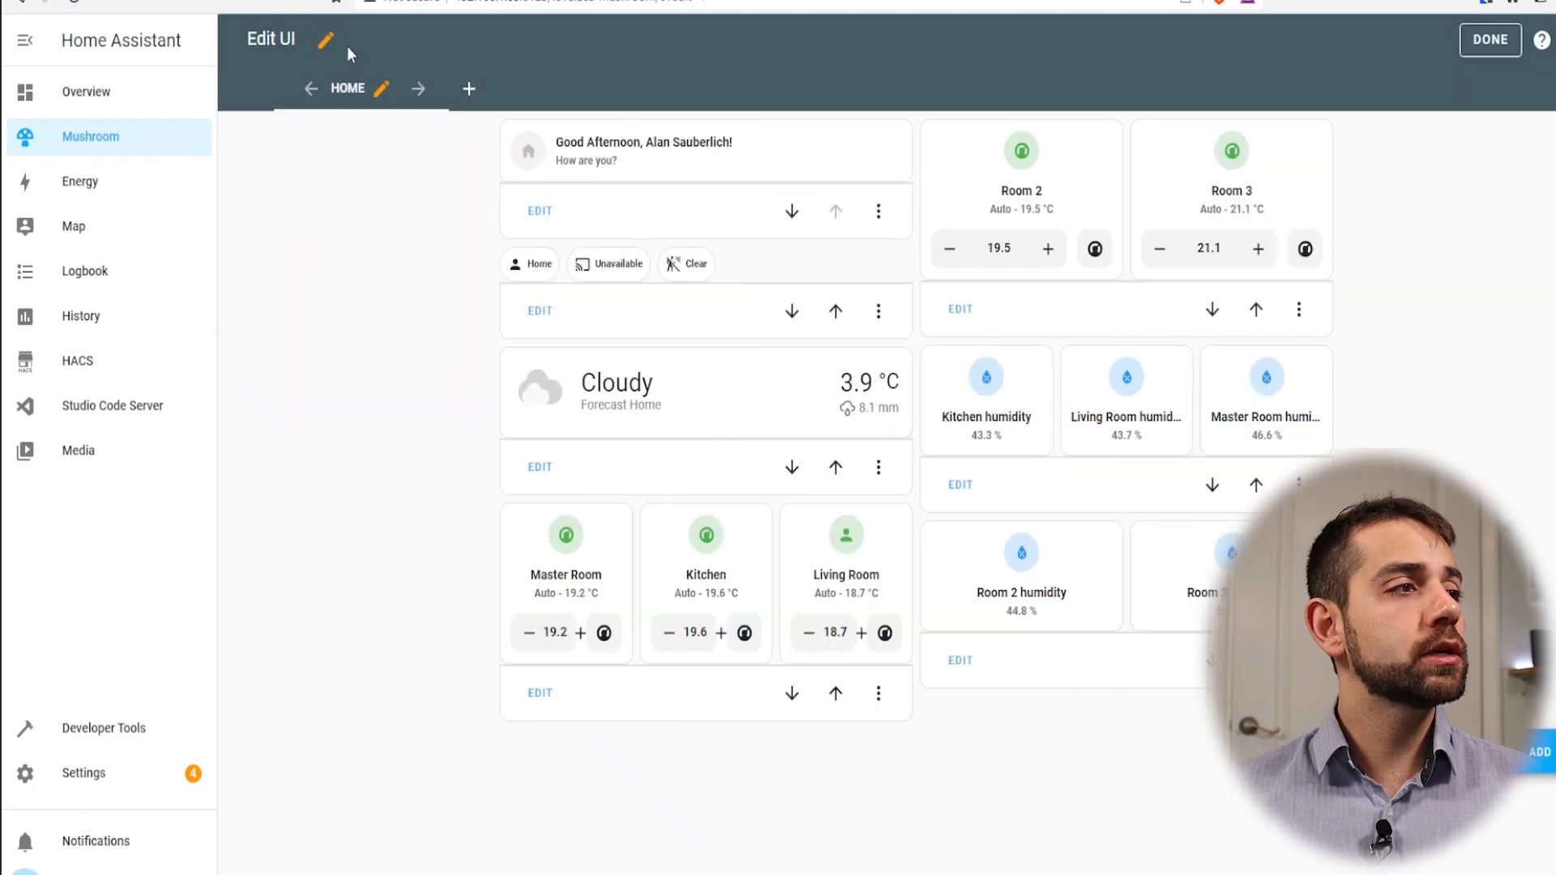
Set the Home view's theme to ios-dark-mode-dark-blue and save the view configuration.
left_click(382, 89)
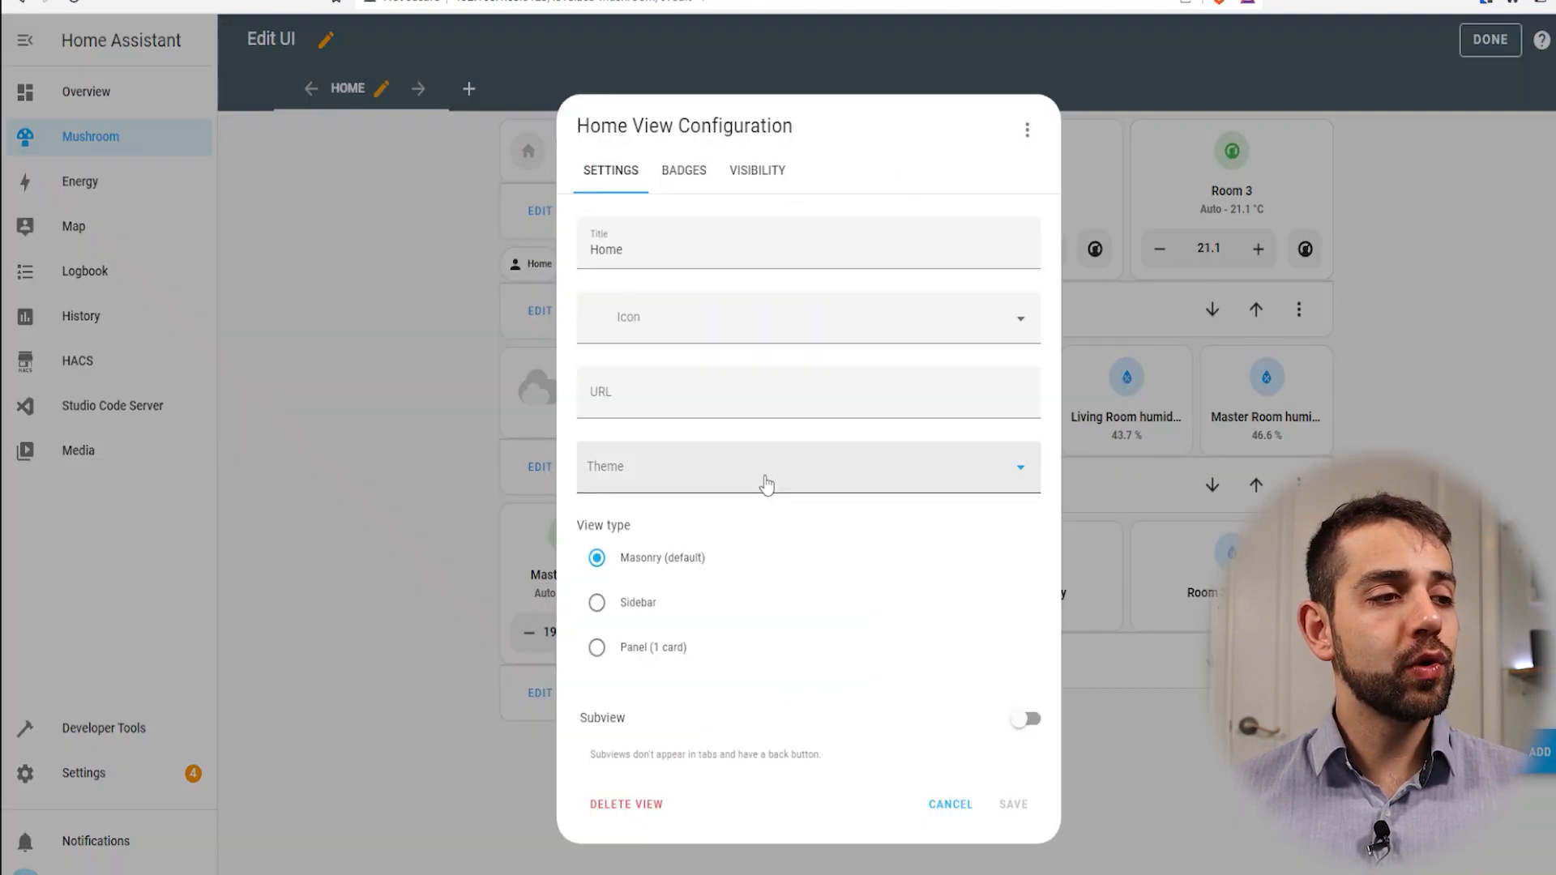
left_click(761, 481)
scroll(696, 631, "down", 10)
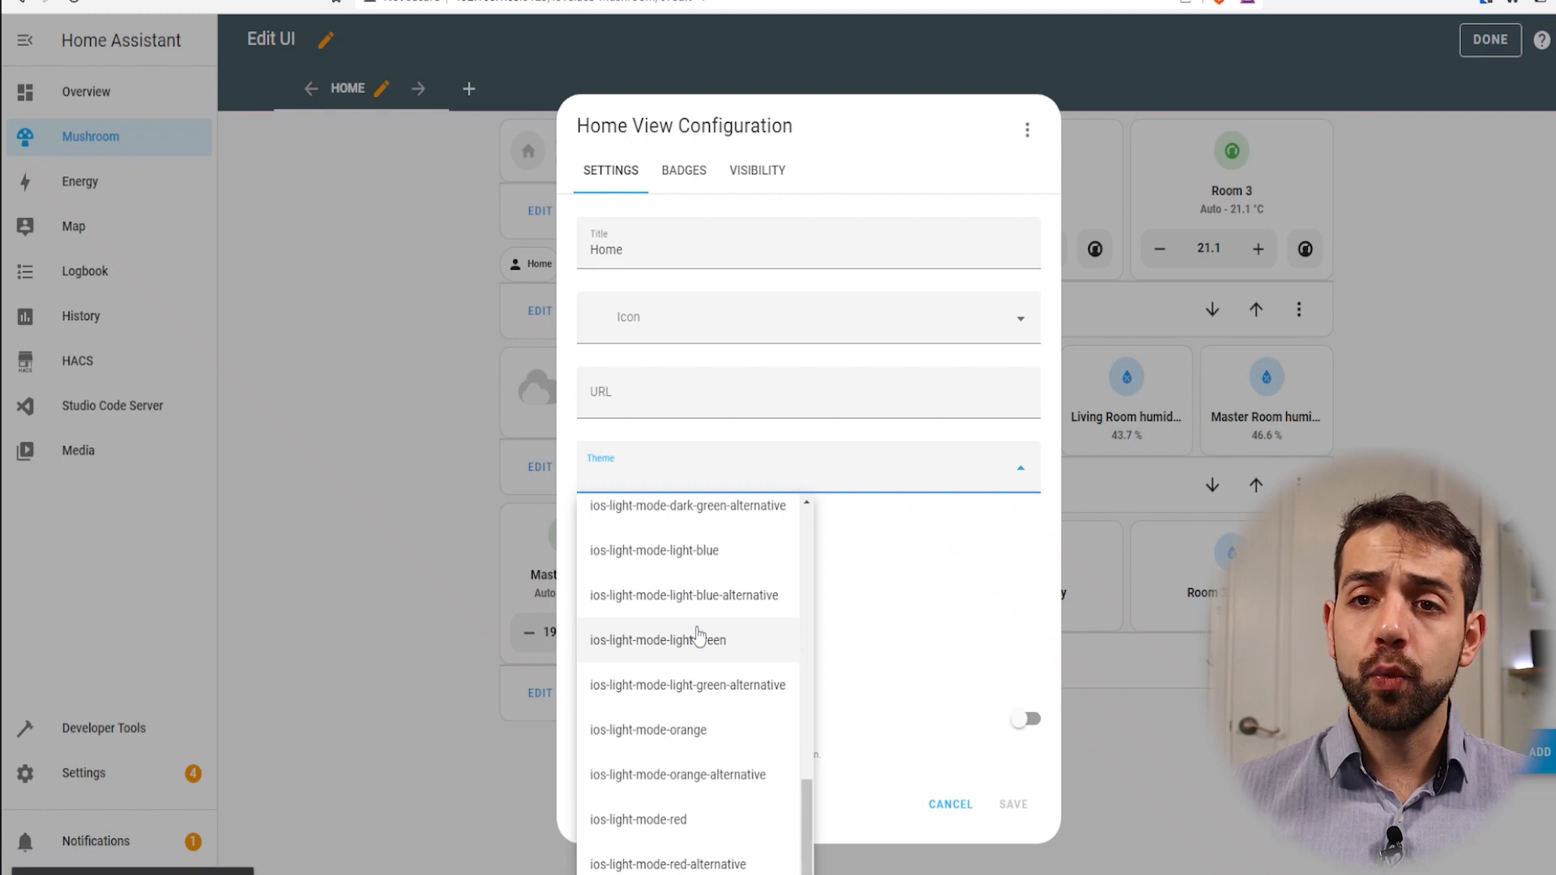
scroll(698, 634, "up", 5)
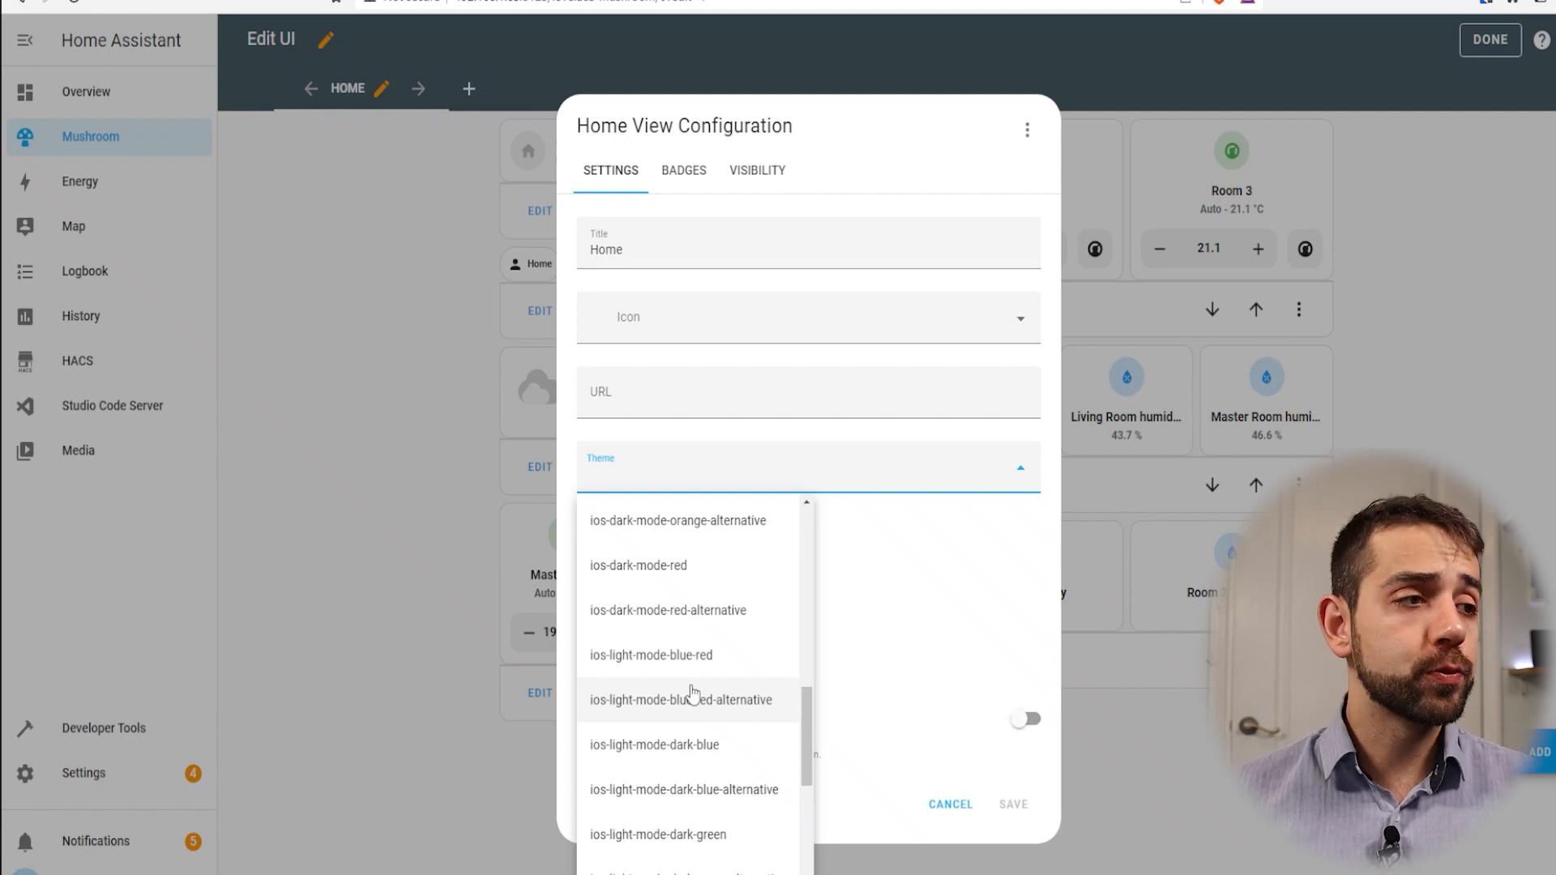
scroll(693, 689, "up", 8)
scroll(689, 616, "down", 3)
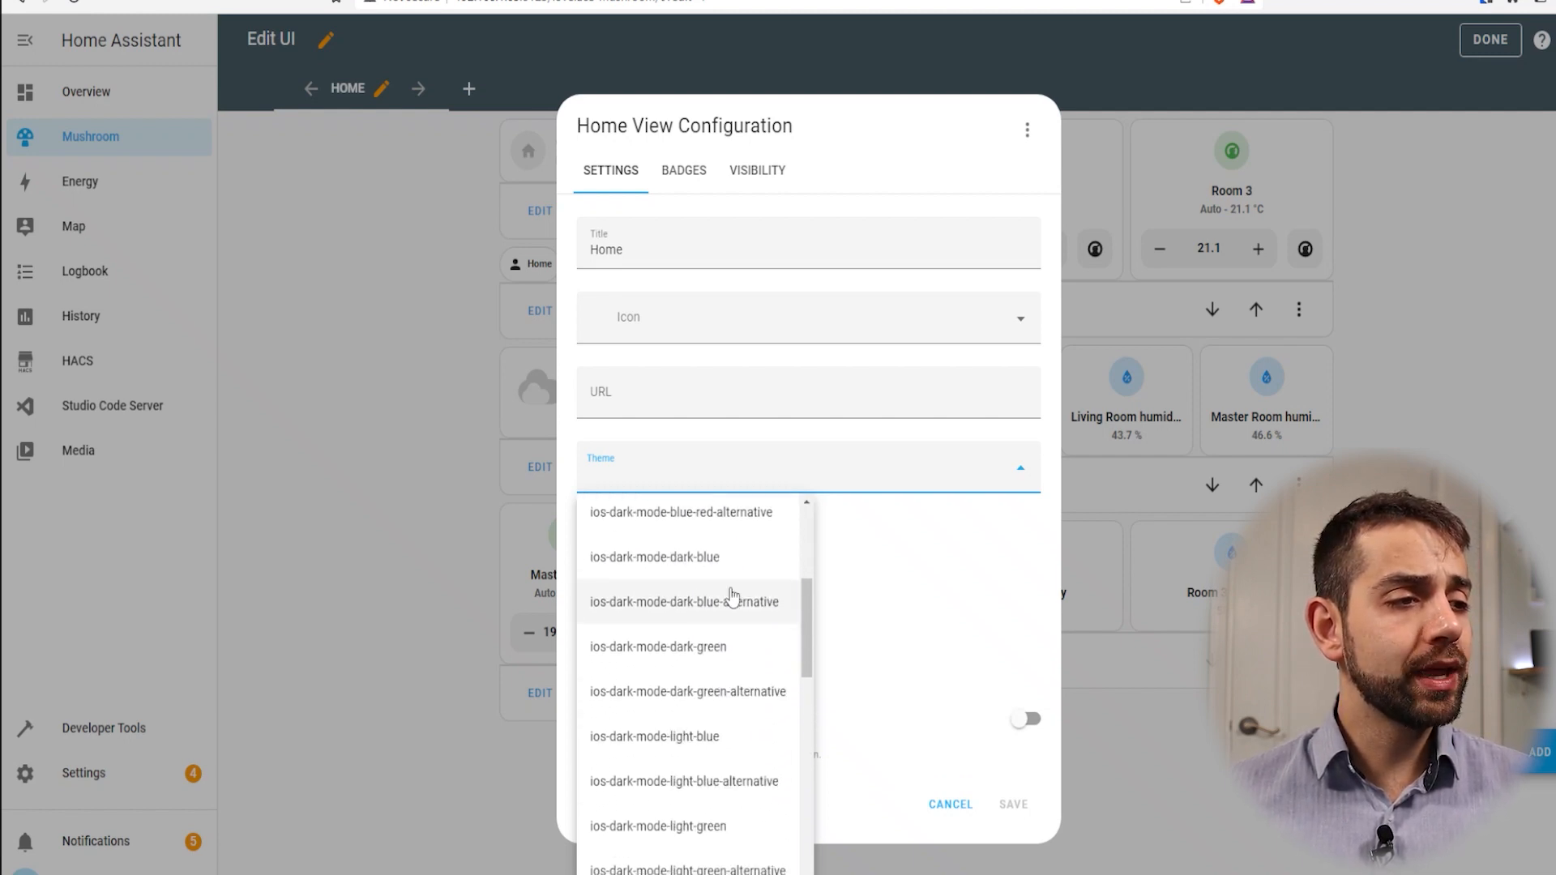
left_click(681, 559)
left_click(1010, 804)
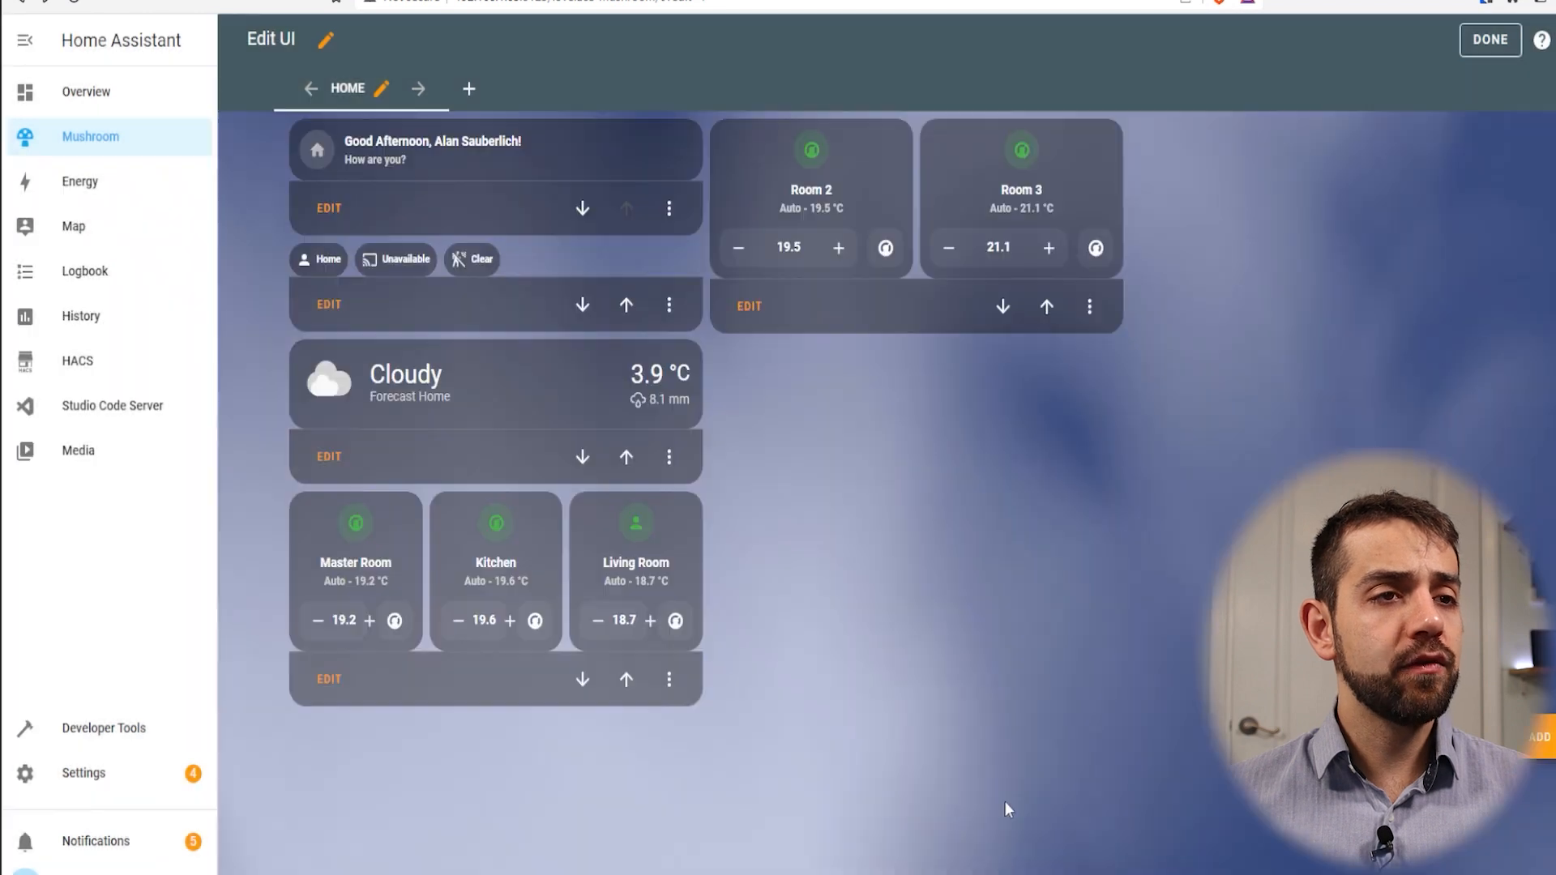
Change the Home view's theme to ios-dark-mode-light-green and save the view configuration.
left_click(381, 88)
left_click(707, 490)
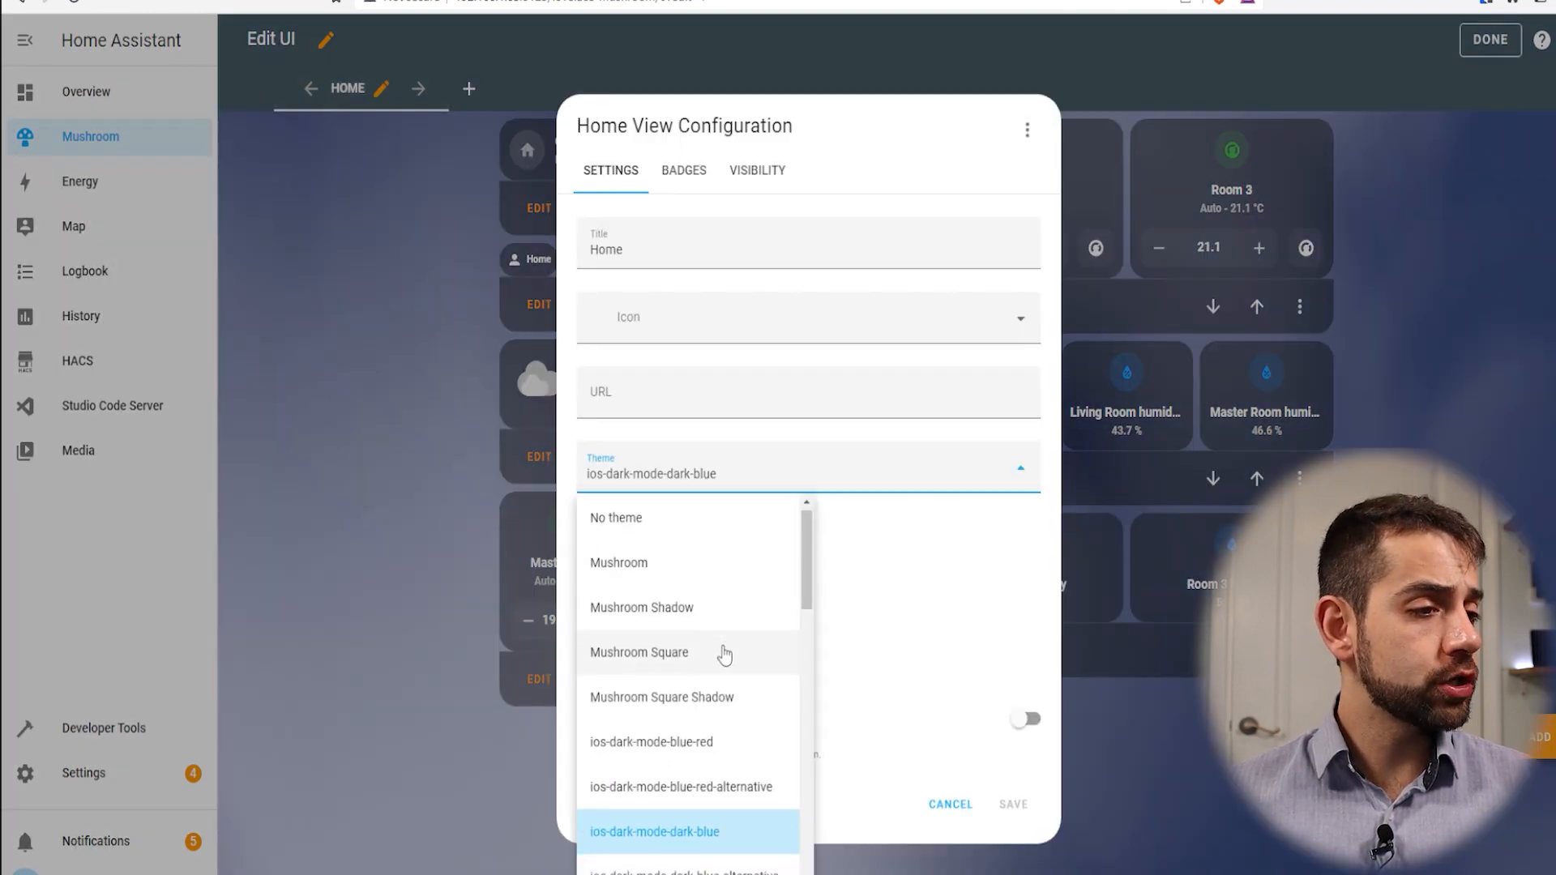
scroll(730, 649, "down", 2)
scroll(737, 632, "down", 3)
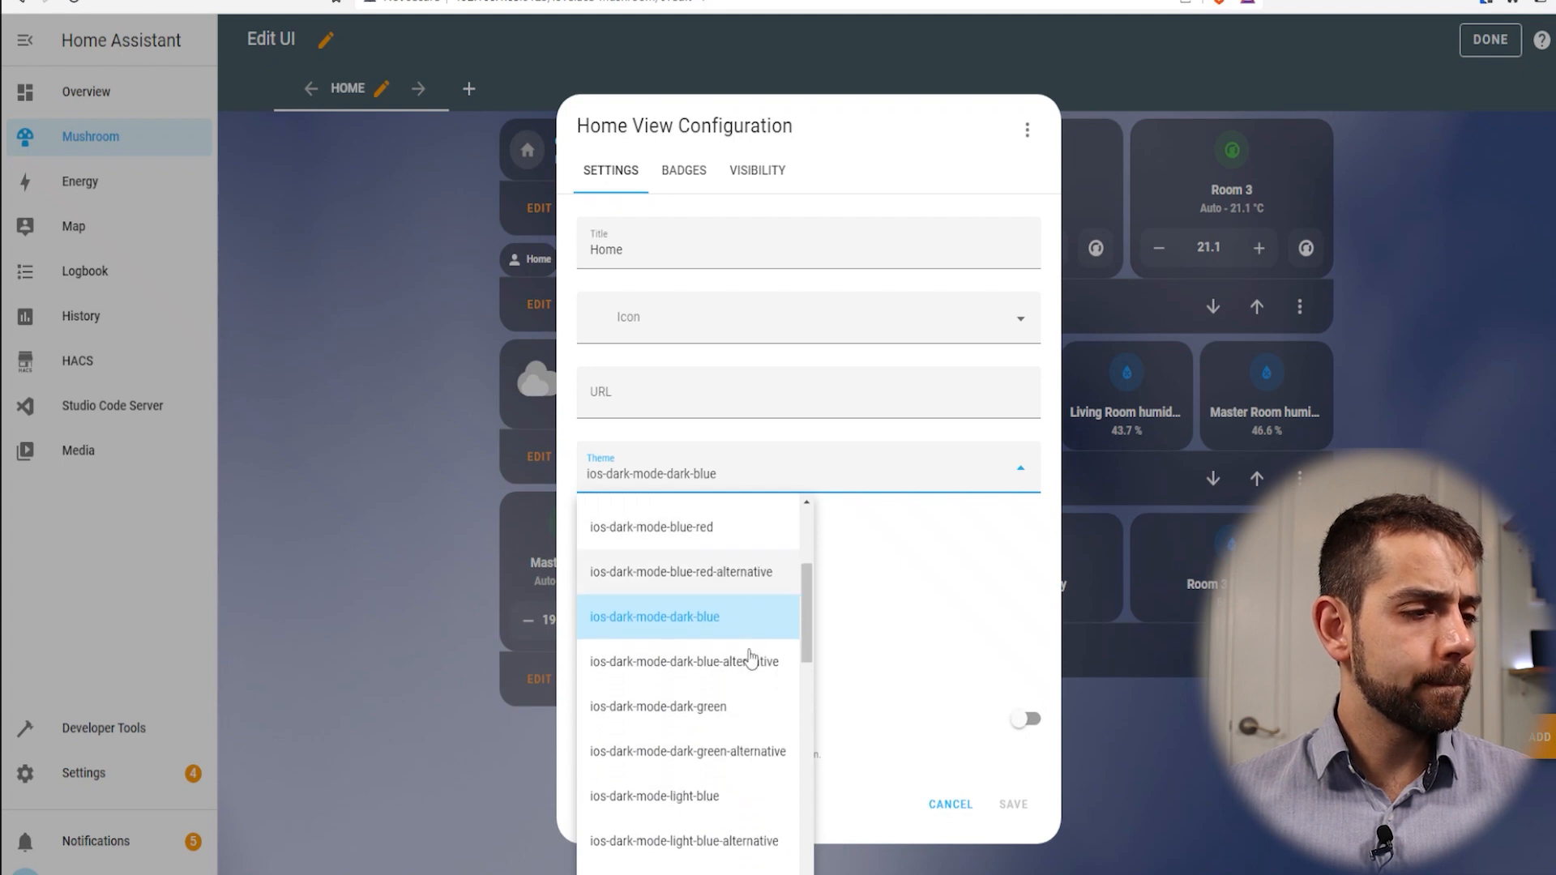
scroll(749, 759, "down", 1)
left_click(728, 727)
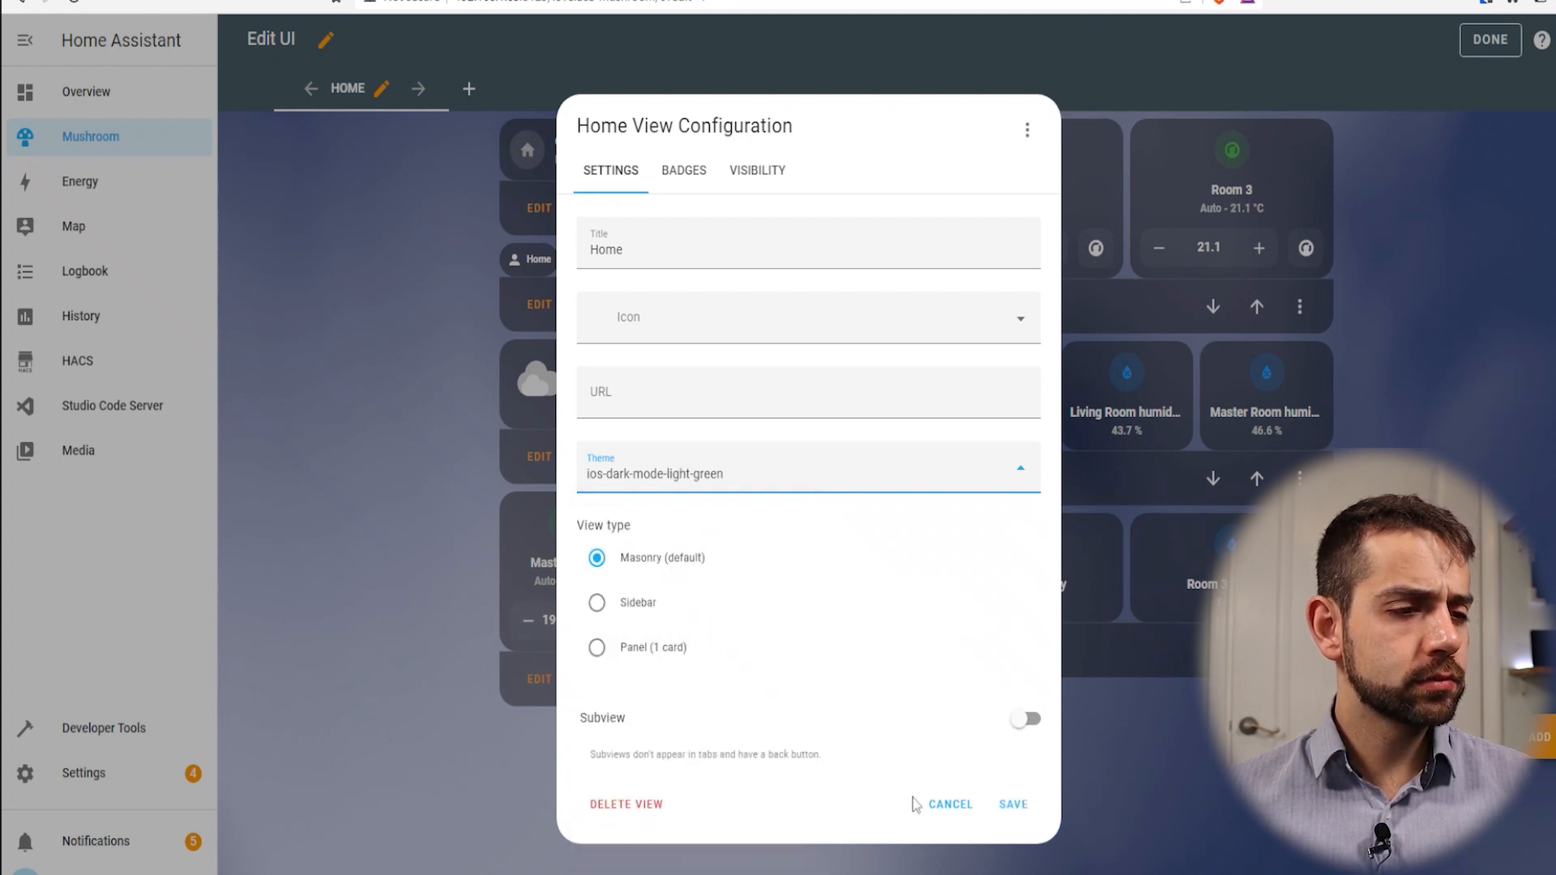
left_click(1013, 804)
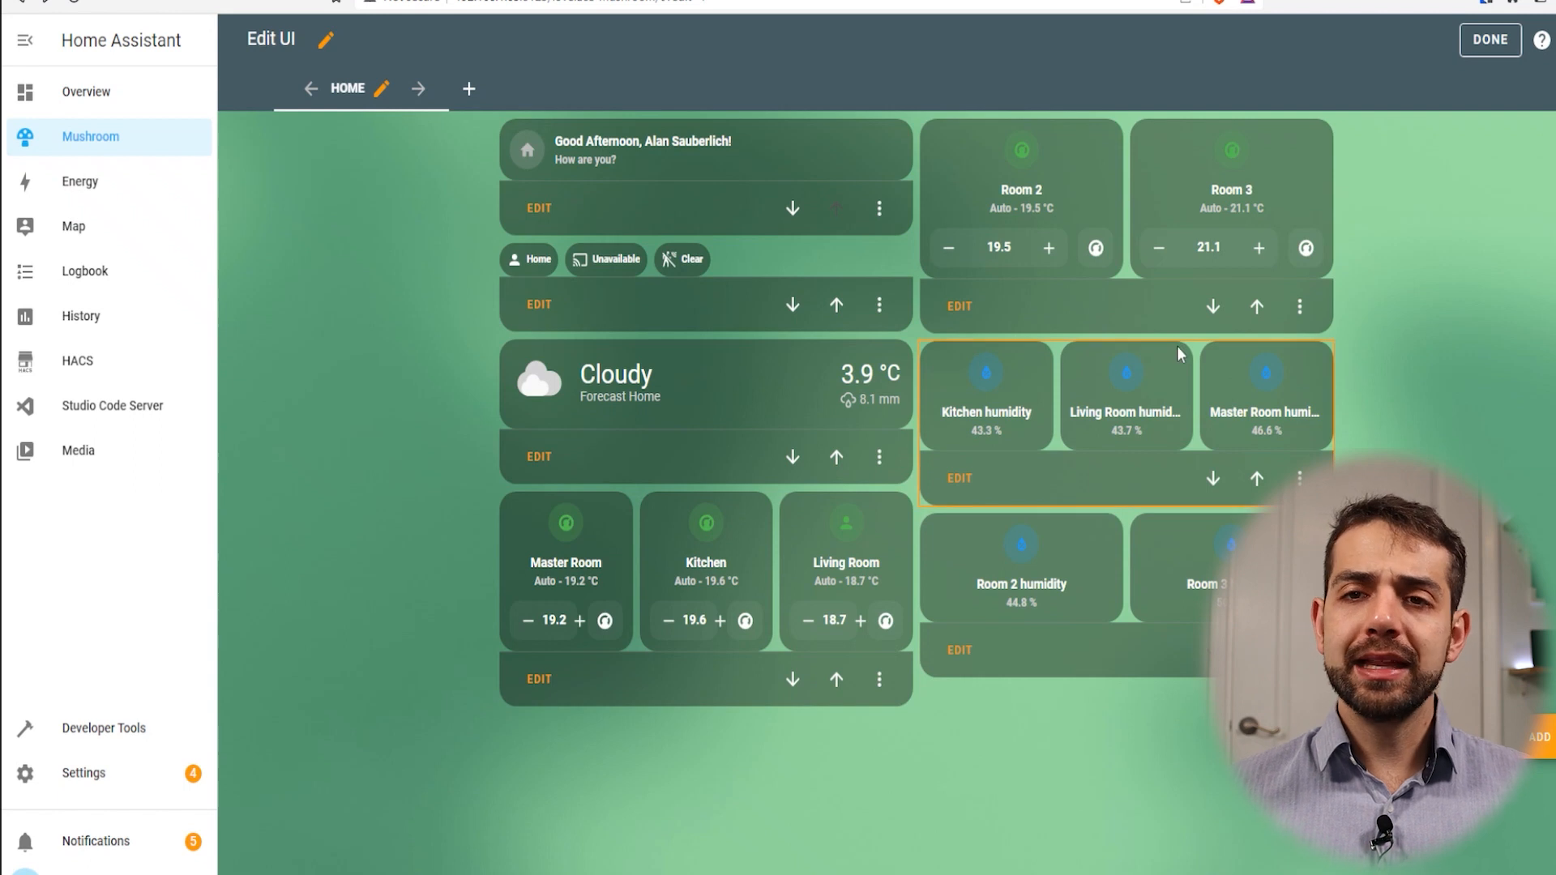